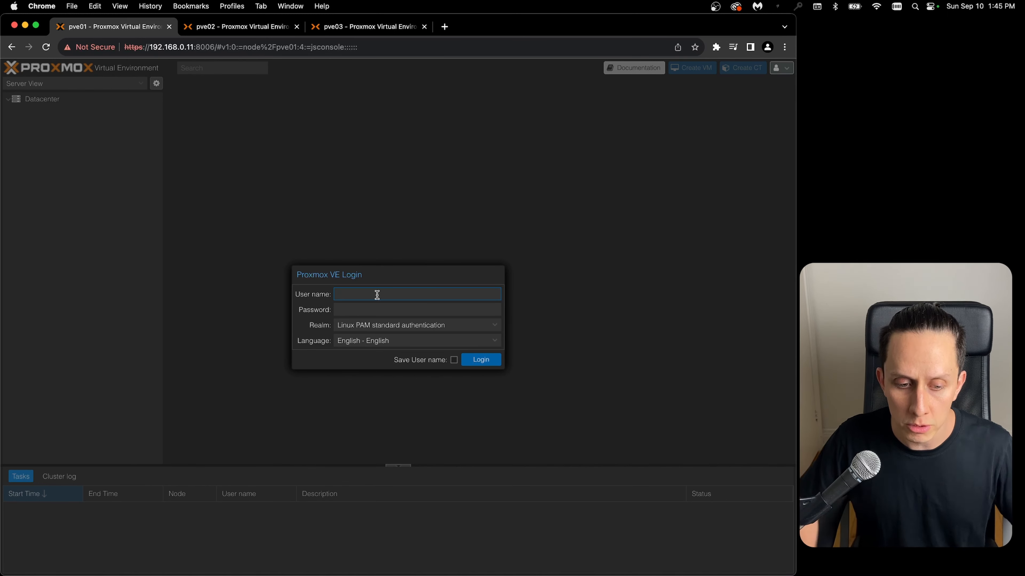
- Log in to pve01 as root with the account password and dismiss the subscription notice
{"action": "type", "text": "root"}
{"action": "key", "text": "Tab"}
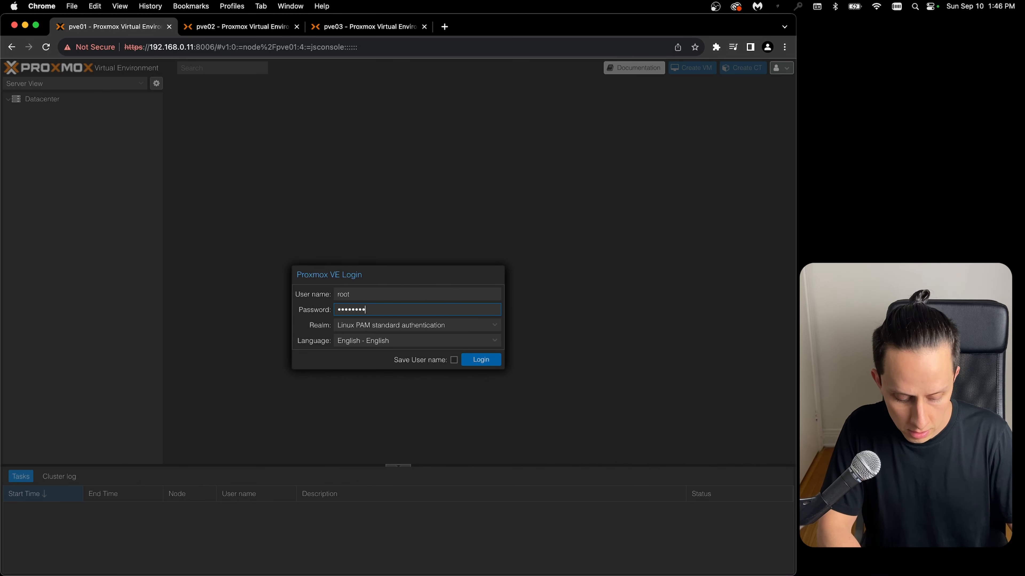
{"action": "key", "text": "Return"}
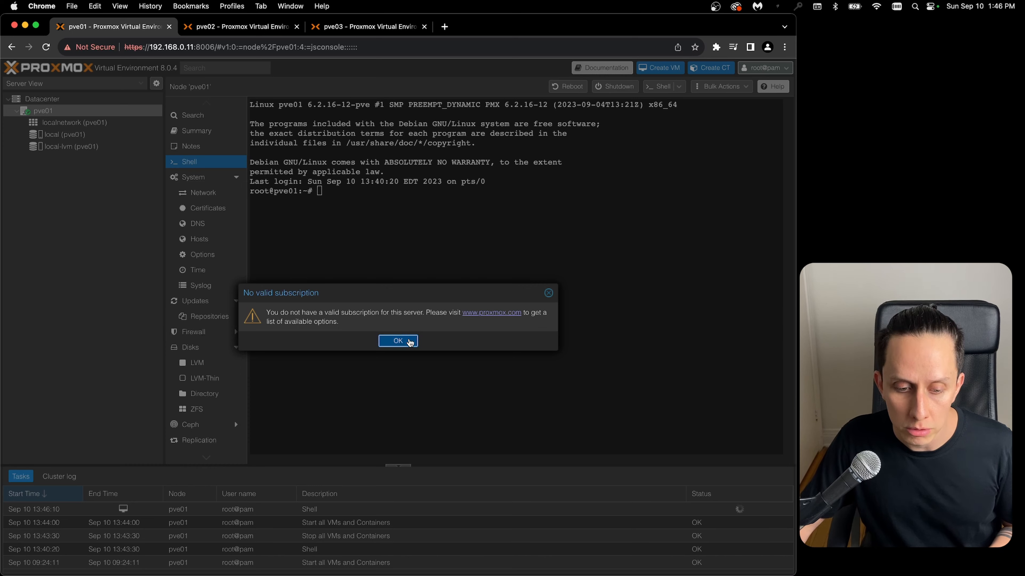
{"action": "left_click", "coordinate": [407, 343]}
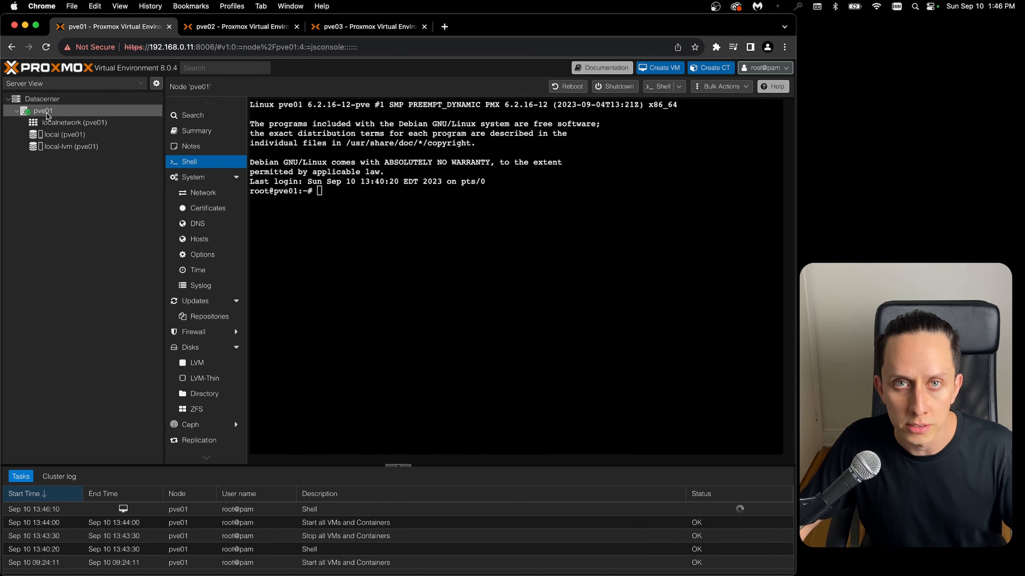
- Create a cluster named pve-cluster at the Datacenter level of pve01, then close the task output
{"action": "left_click", "coordinate": [54, 101]}
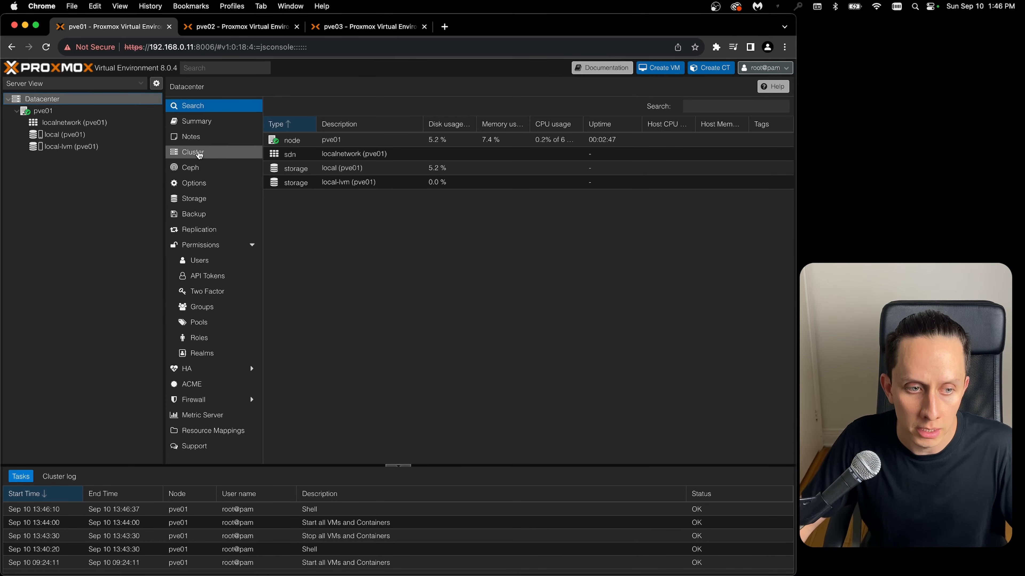
{"action": "left_click", "coordinate": [199, 154]}
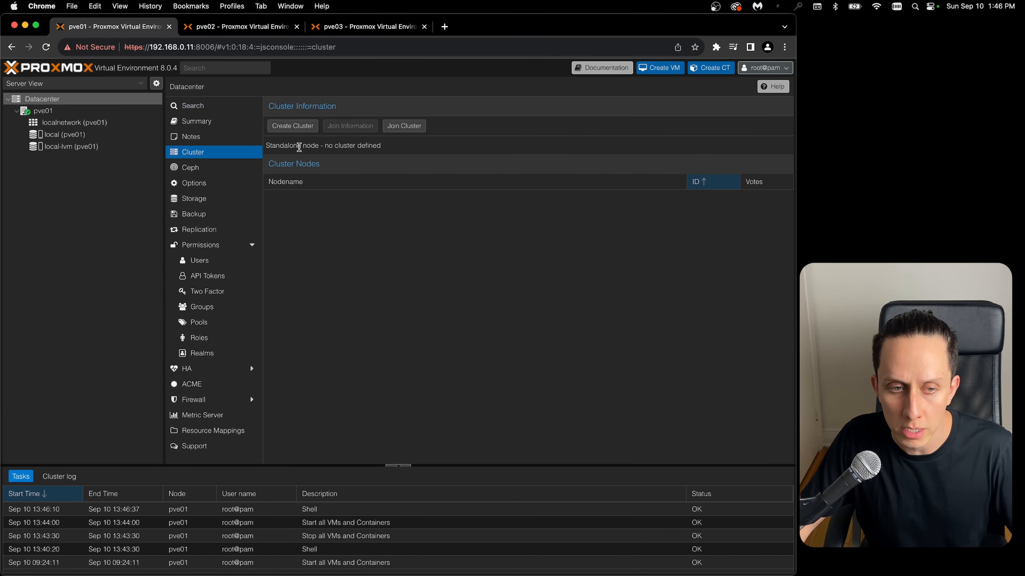
{"action": "left_click", "coordinate": [300, 132]}
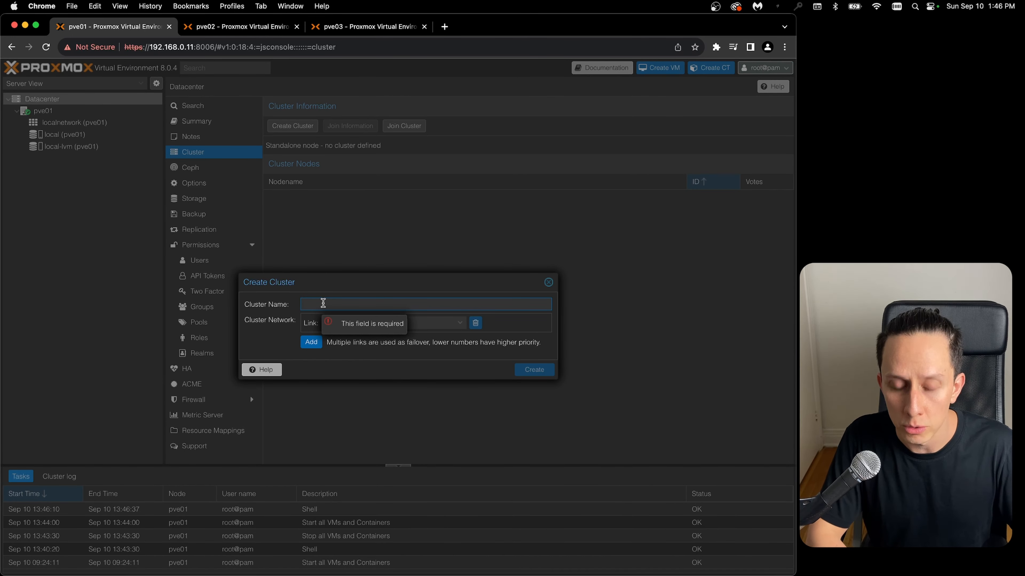
{"action": "type", "text": "p"}
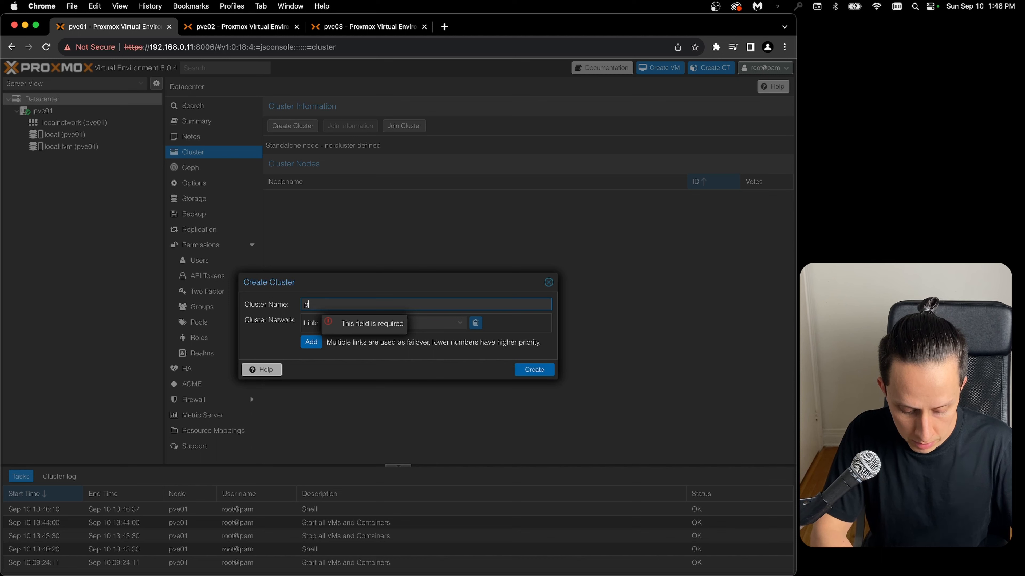
{"action": "type", "text": "ve-cluster"}
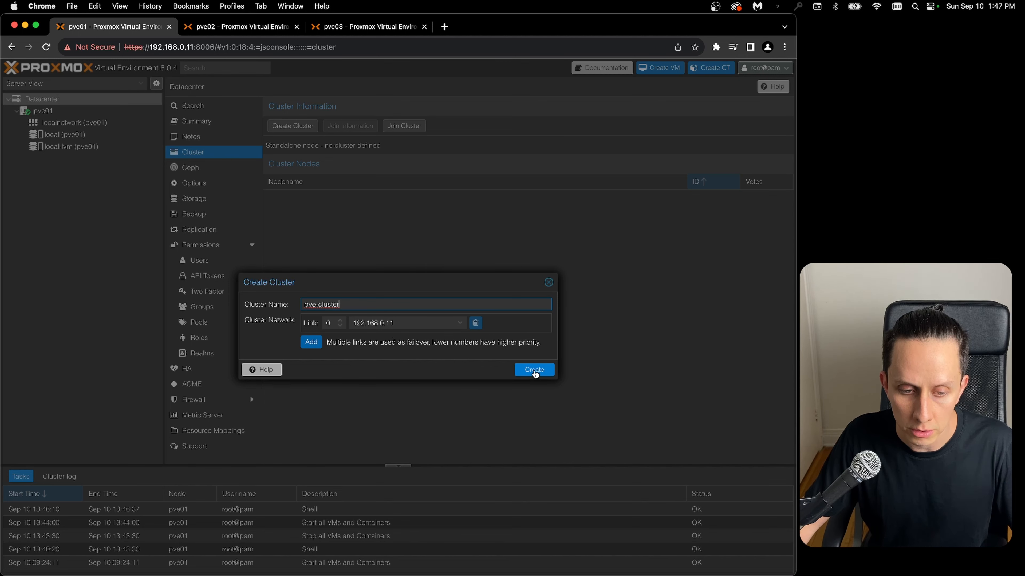
{"action": "left_click", "coordinate": [534, 369]}
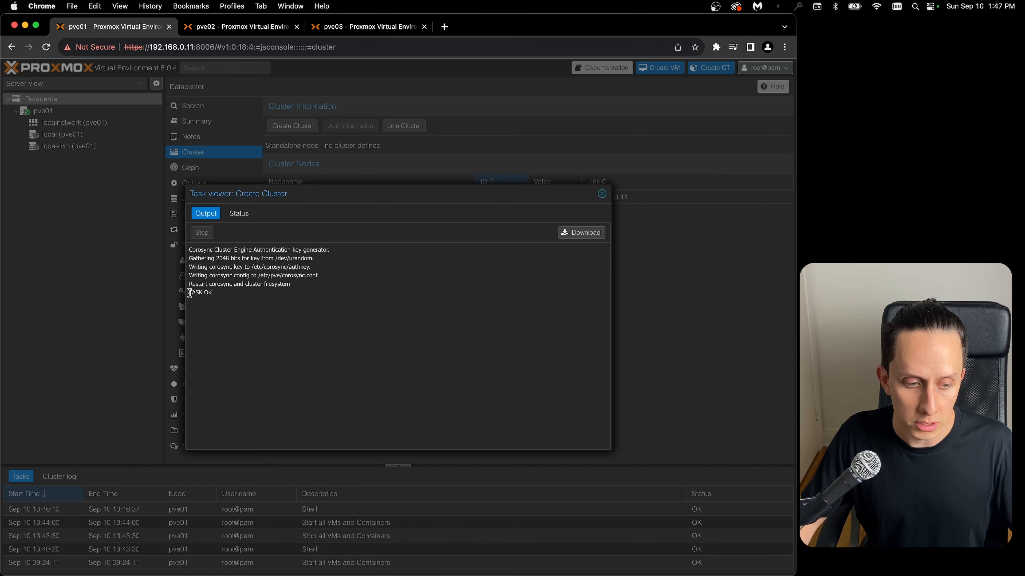
{"action": "left_click", "coordinate": [601, 194]}
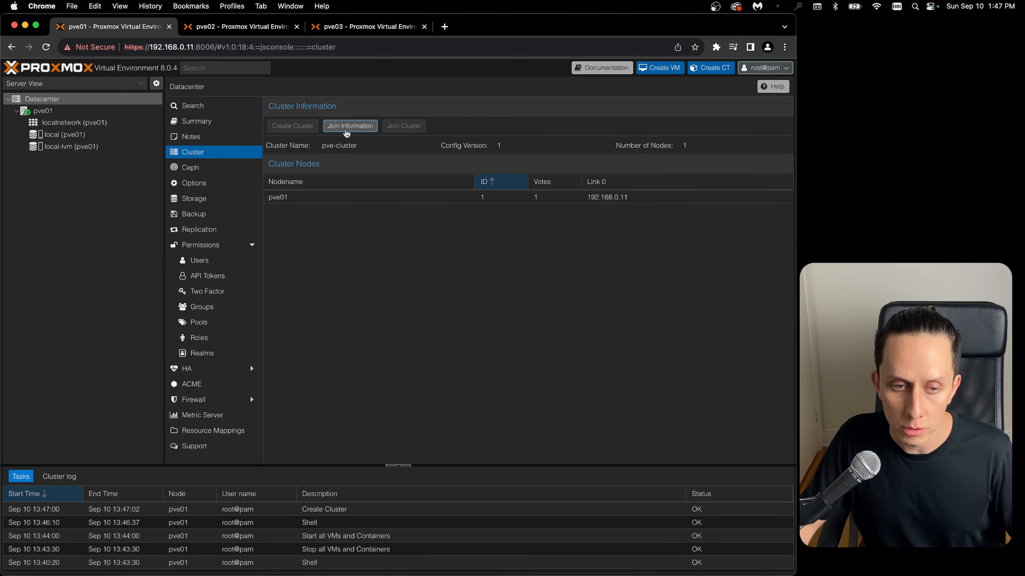
- Copy the join information of the pve-cluster cluster from pve01
{"action": "left_click", "coordinate": [345, 128]}
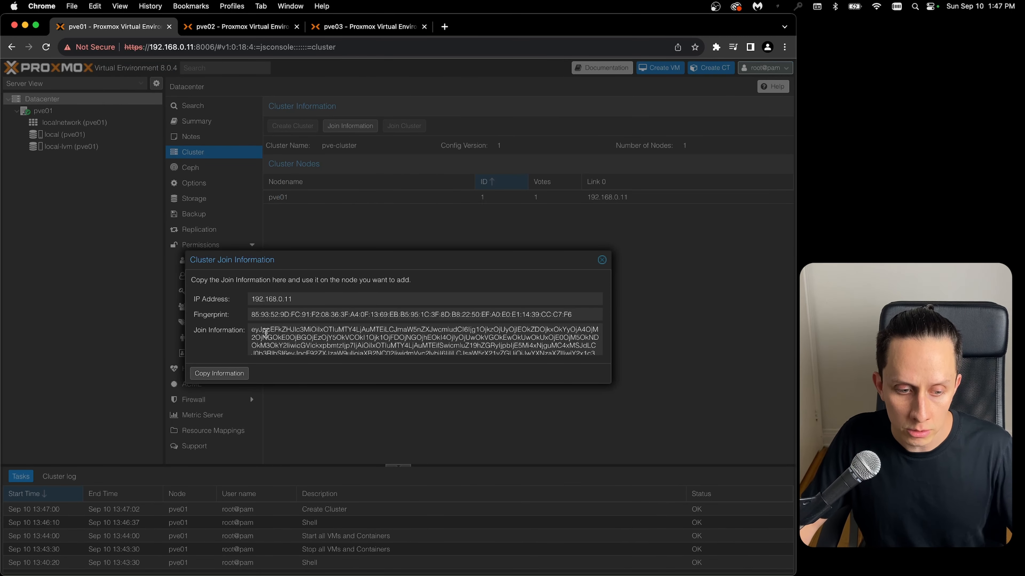
{"action": "left_click", "coordinate": [253, 329]}
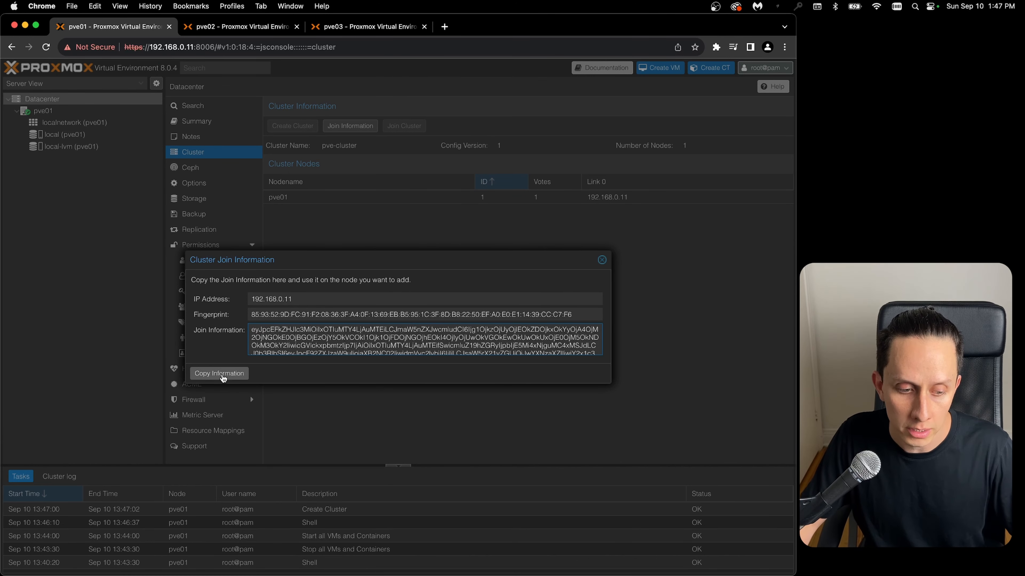
{"action": "left_click", "coordinate": [223, 374]}
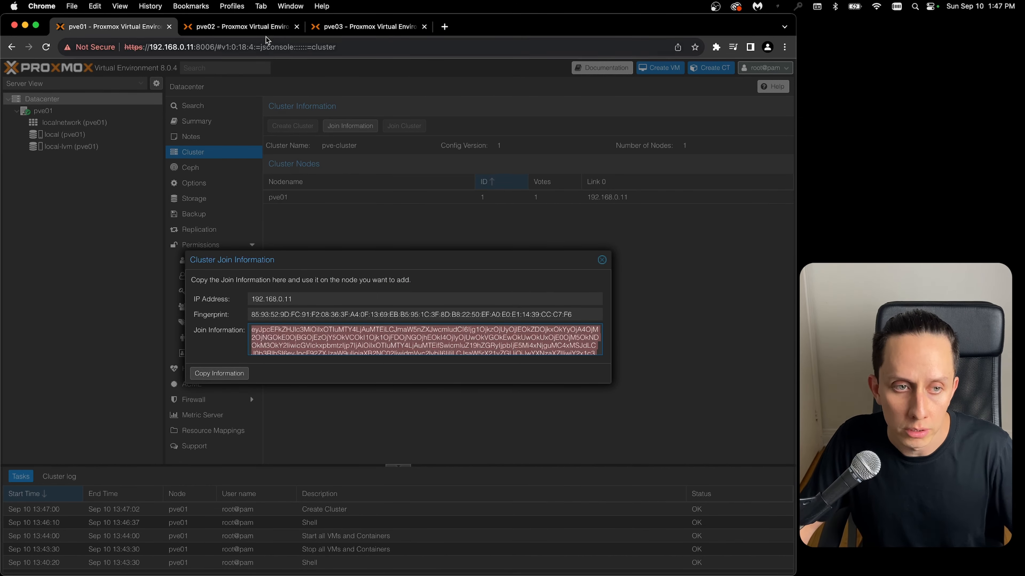
- Join pve02 to pve-cluster using the copied join information and the peer's root password
{"action": "left_click", "coordinate": [242, 27]}
{"action": "left_click", "coordinate": [133, 95]}
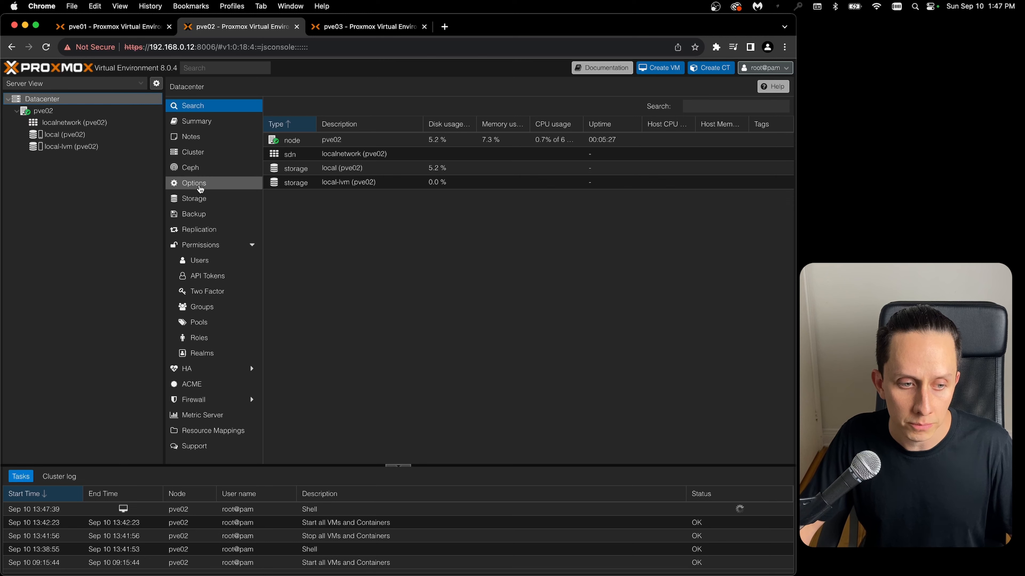
{"action": "left_click", "coordinate": [201, 155]}
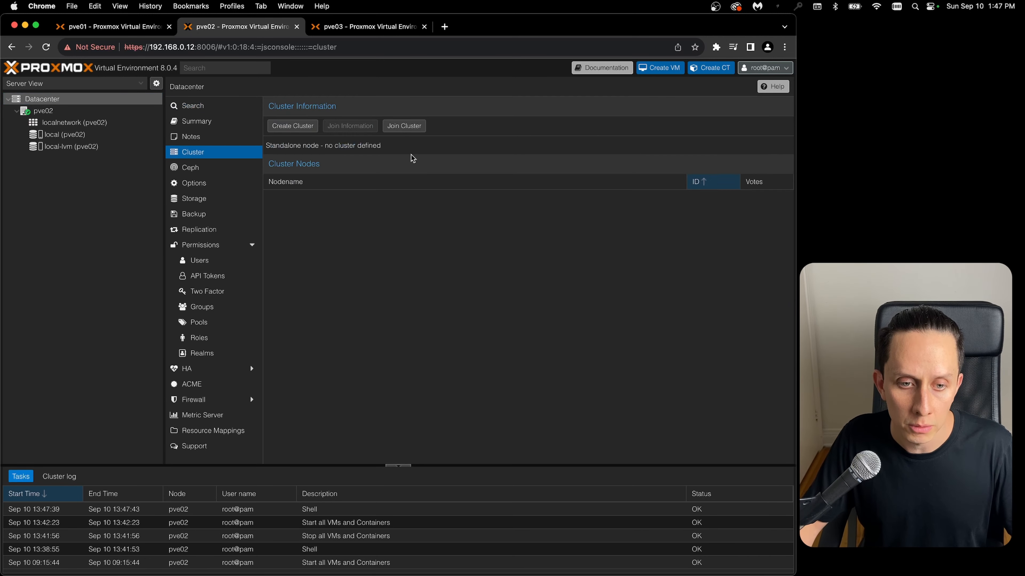
{"action": "left_click", "coordinate": [404, 126]}
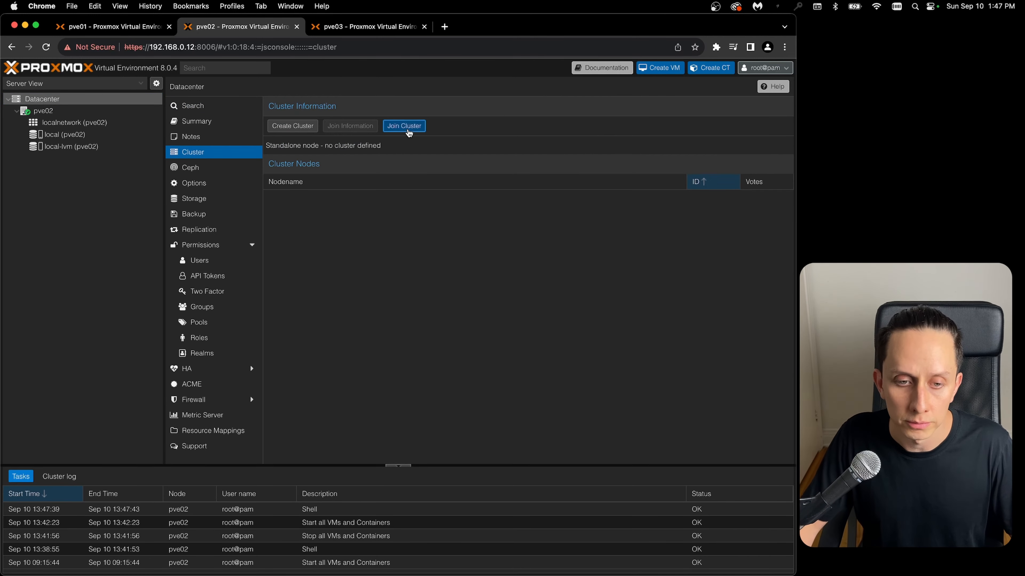
{"action": "key", "text": "super+v"}
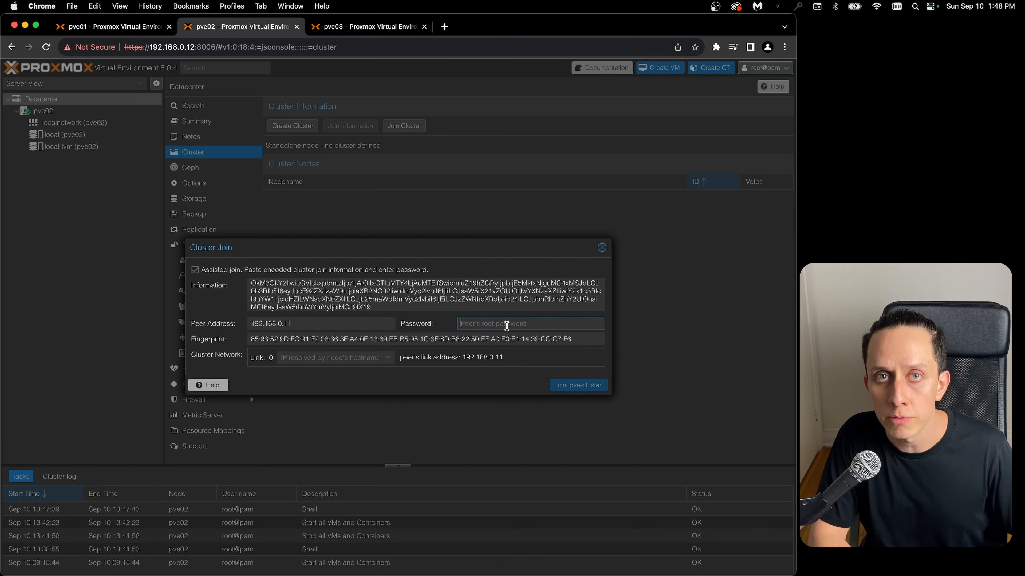
{"action": "type", "text": "••••"}
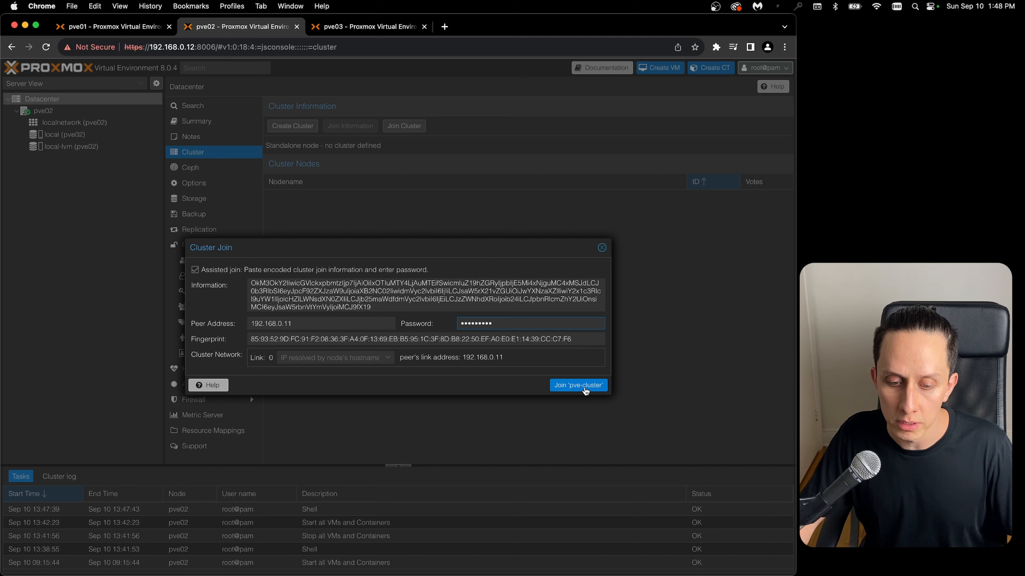
{"action": "left_click", "coordinate": [578, 385]}
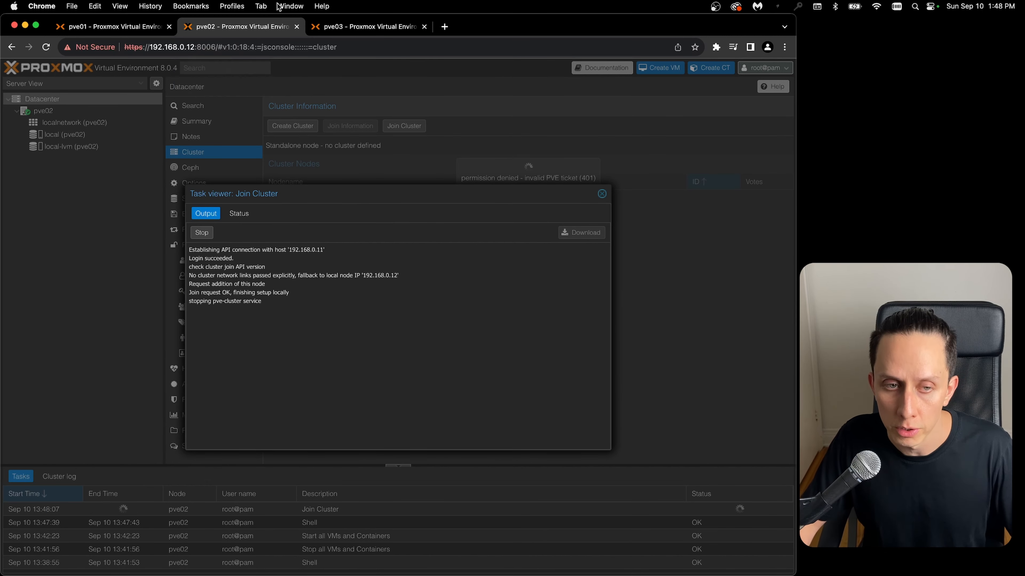
- Join pve03 to pve-cluster using the copied join information and the peer's root password, then close the task output
{"action": "left_click", "coordinate": [340, 24]}
{"action": "left_click", "coordinate": [53, 101]}
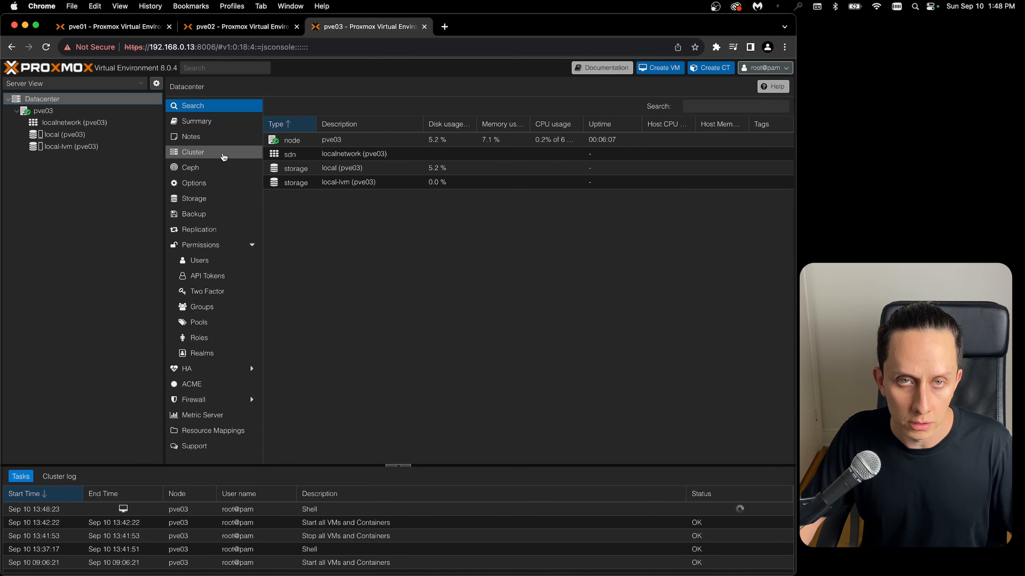
{"action": "left_click", "coordinate": [223, 153]}
{"action": "left_click", "coordinate": [412, 126]}
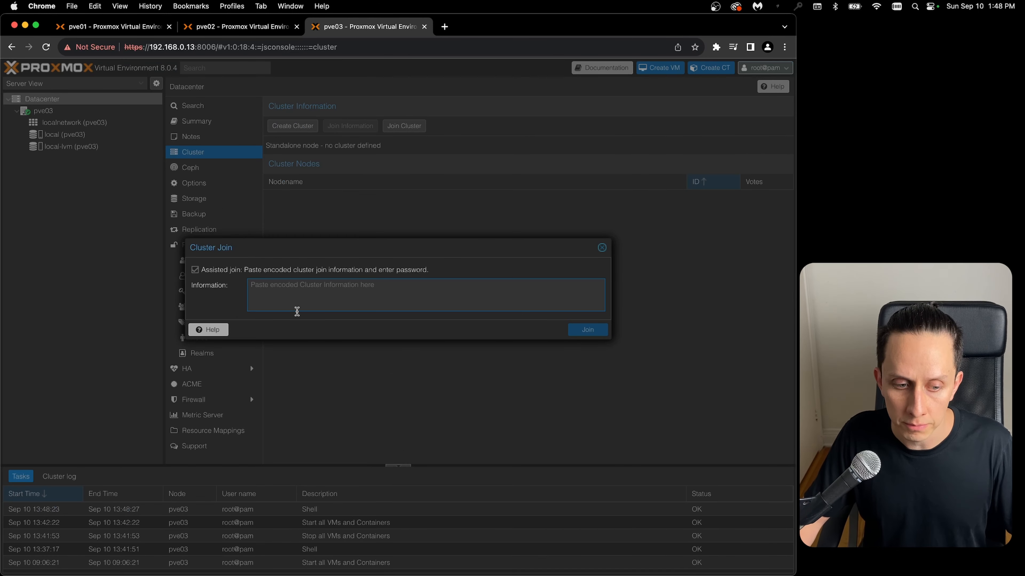
{"action": "key", "text": "super+v"}
{"action": "left_click", "coordinate": [515, 324]}
{"action": "type", "text": "••"}
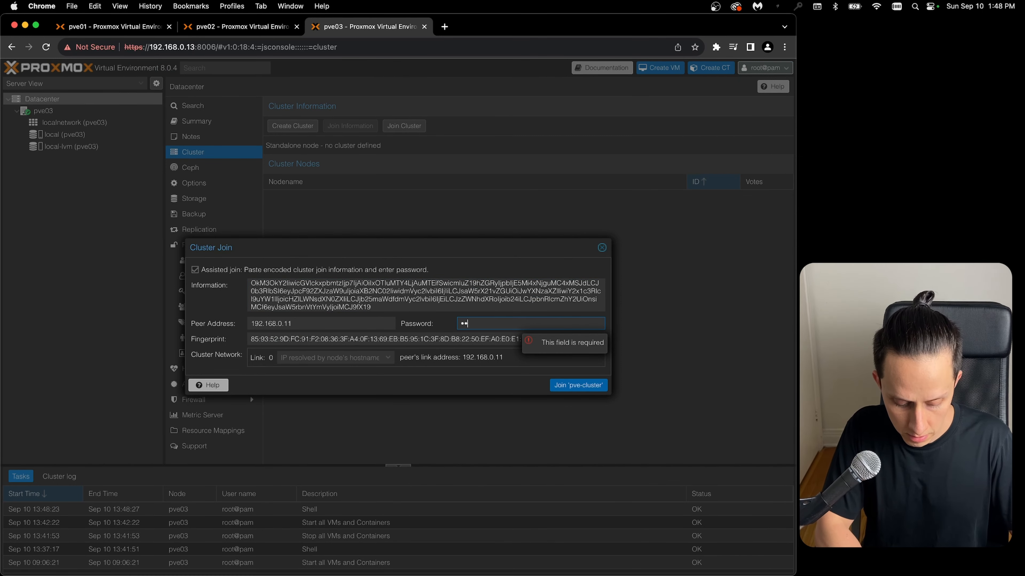
{"action": "type", "text": "••••••••"}
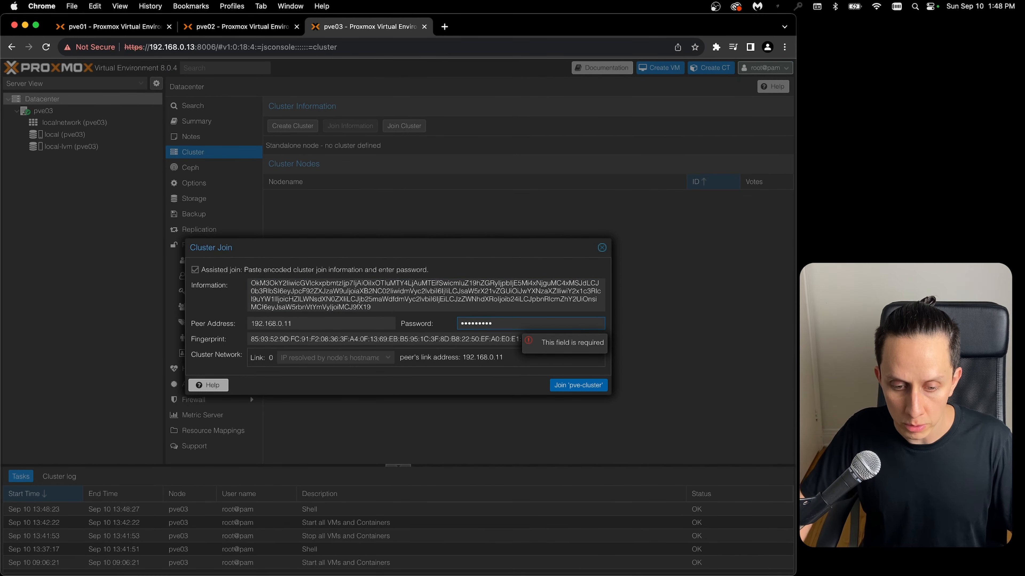
{"action": "left_click", "coordinate": [580, 386]}
{"action": "left_click_drag", "start_coordinate": [196, 293], "coordinate": [300, 298]}
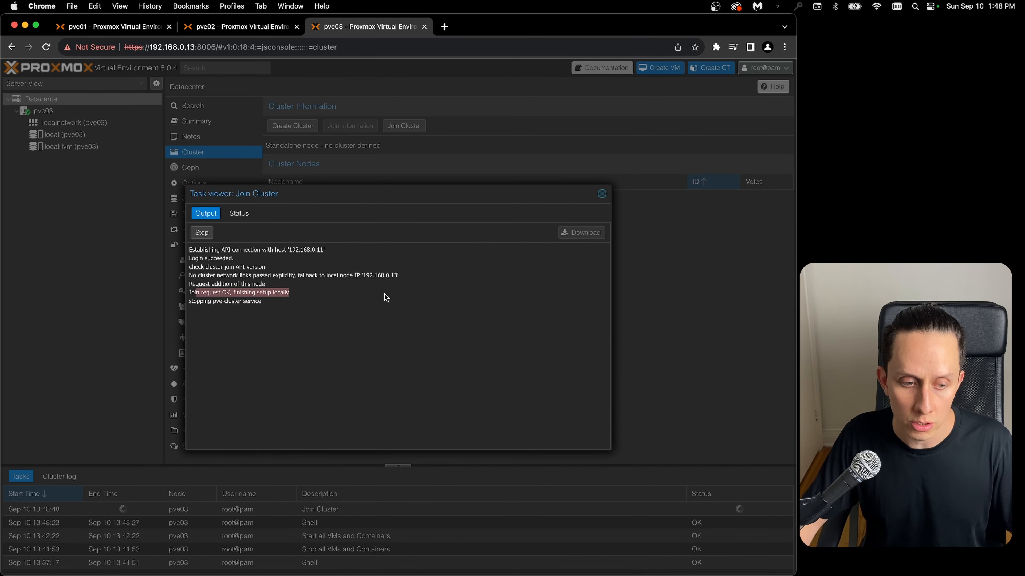
{"action": "left_click", "coordinate": [602, 195]}
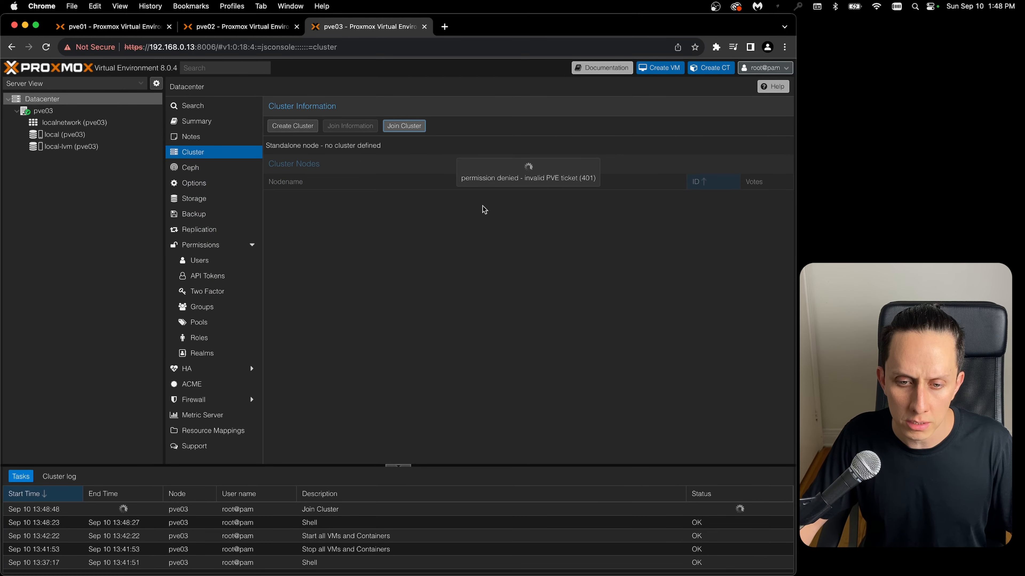
- Close the join task output on pve02 and reload the pve02 and pve03 web pages
{"action": "left_click", "coordinate": [238, 27]}
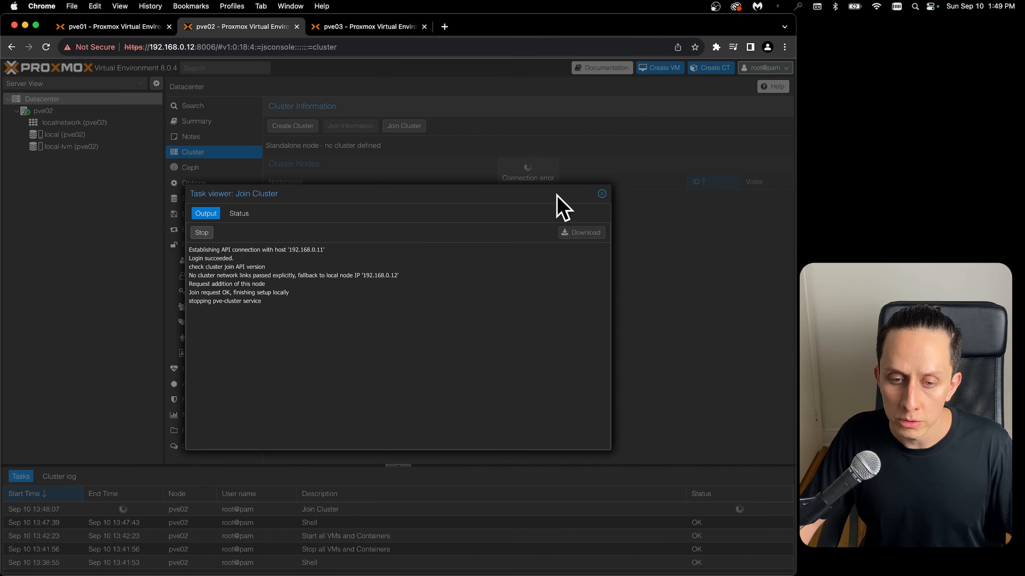
{"action": "left_click", "coordinate": [602, 195]}
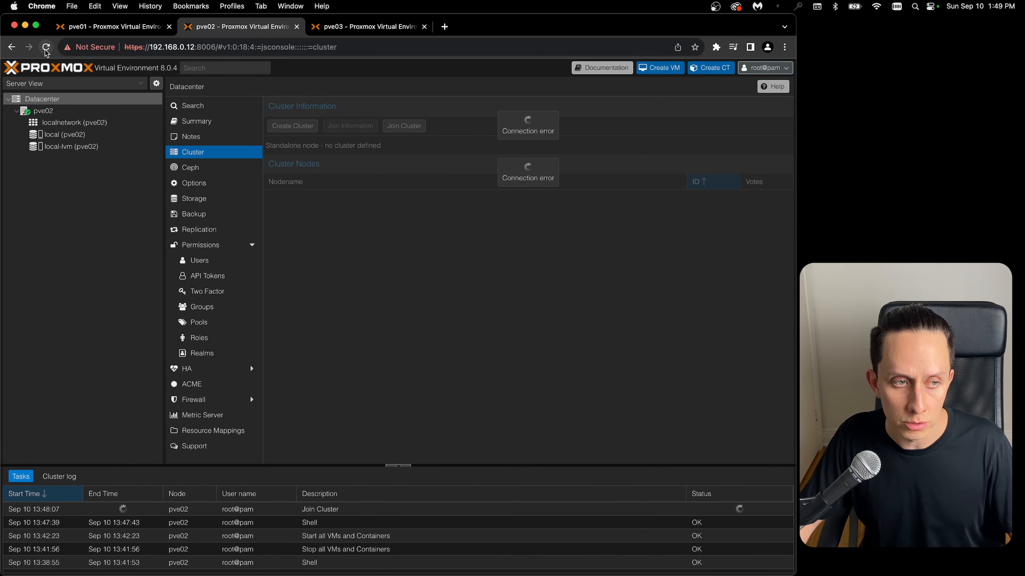
{"action": "left_click", "coordinate": [46, 48]}
{"action": "left_click", "coordinate": [334, 27]}
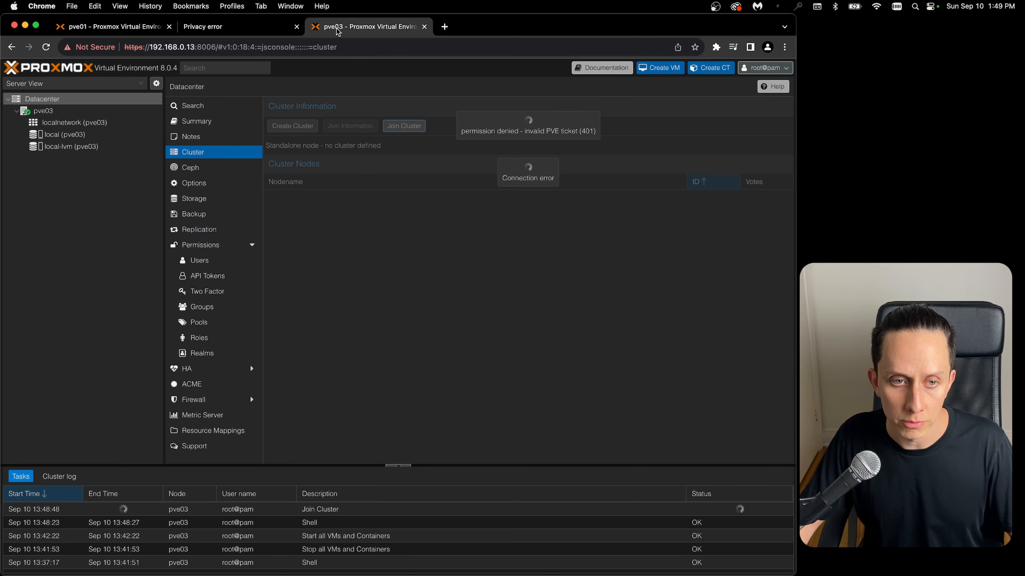
{"action": "left_click", "coordinate": [46, 48]}
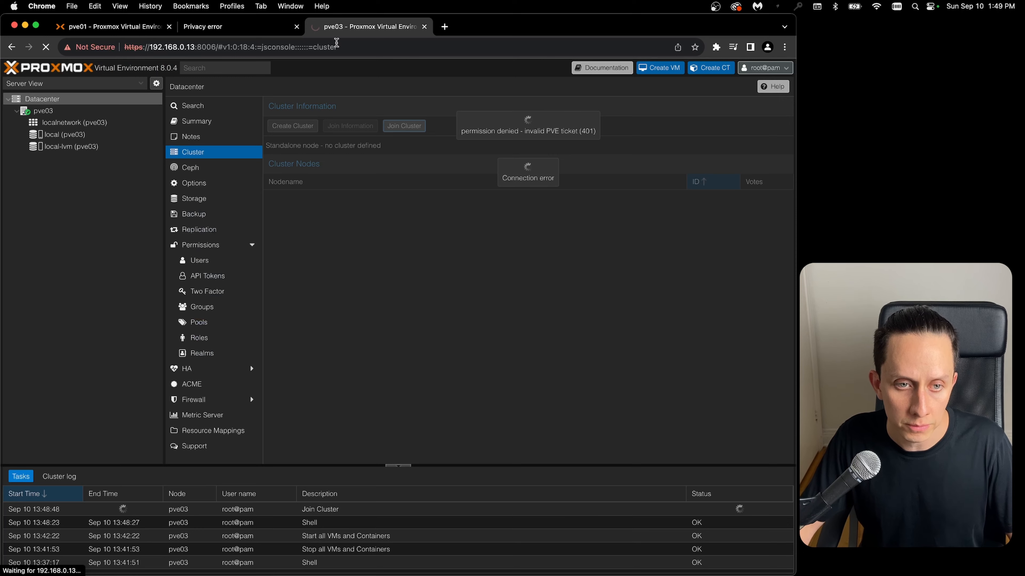
- Proceed past the certificate warning to the pve02 page at 192.168.0.12
{"action": "left_click", "coordinate": [250, 32]}
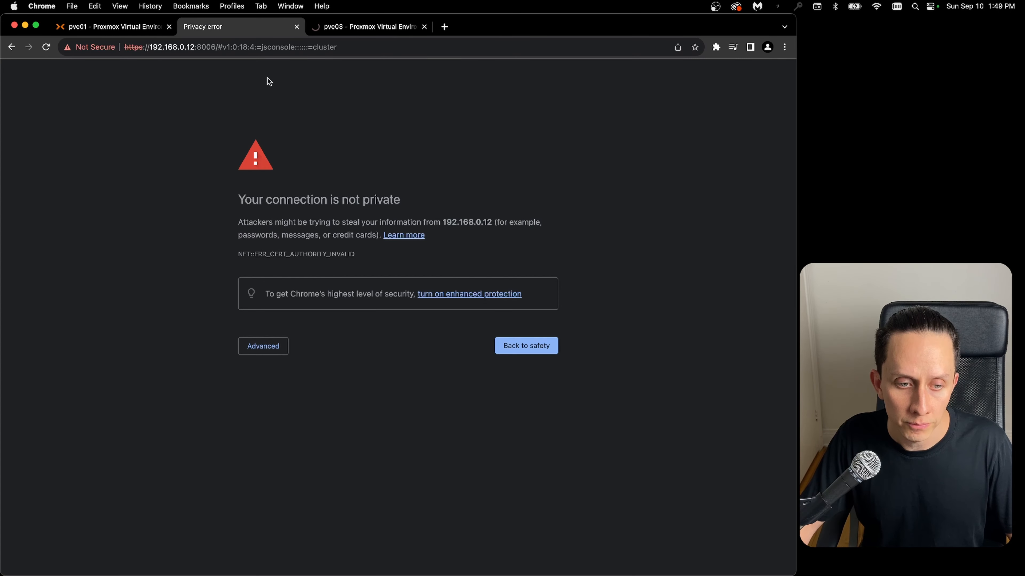
{"action": "left_click", "coordinate": [249, 341]}
{"action": "left_click", "coordinate": [292, 429]}
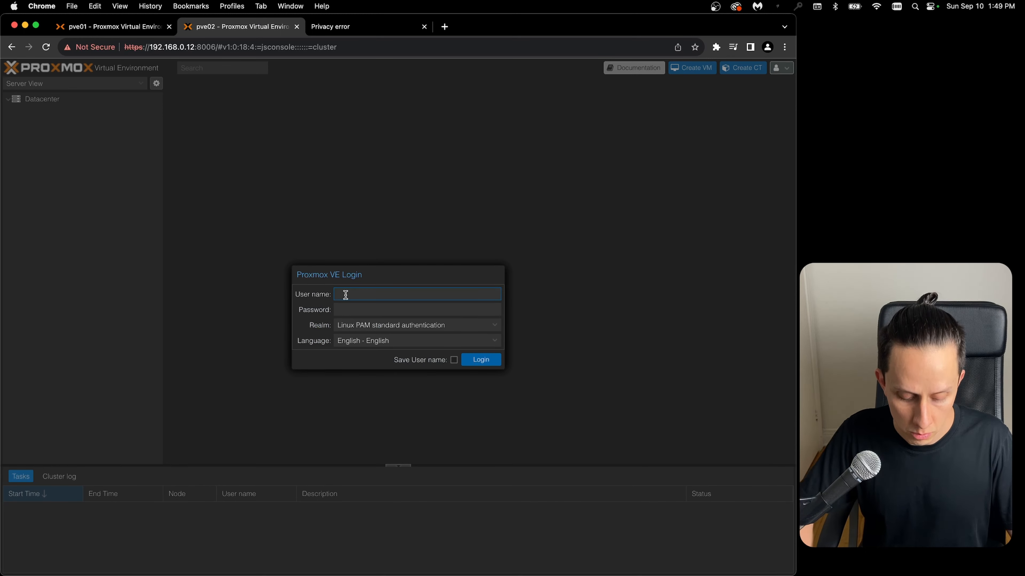
- Log in to pve02 as root with the account password and dismiss the subscription notice
{"action": "type", "text": "root"}
{"action": "key", "text": "Tab"}
{"action": "type", "text": "••"}
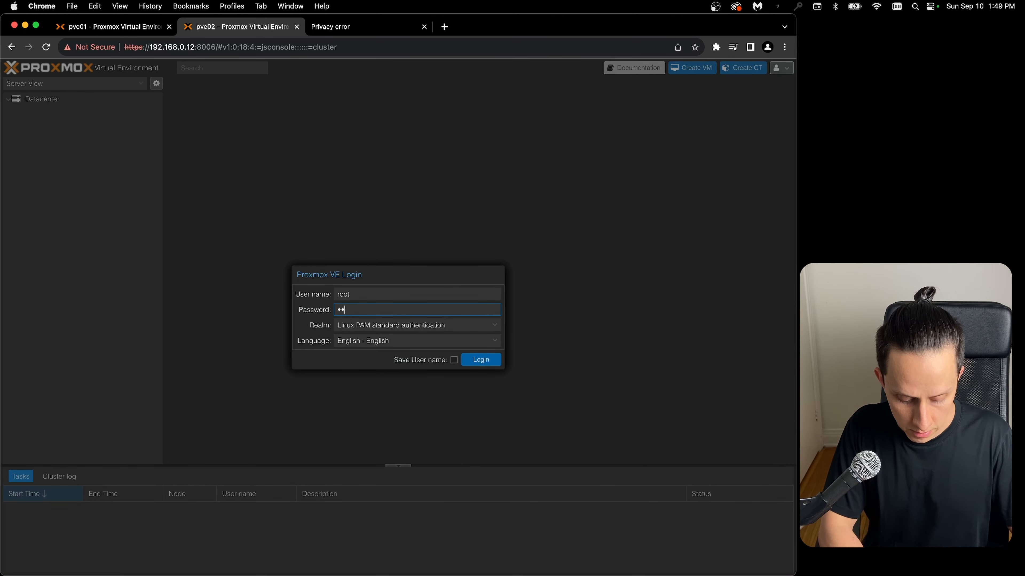
{"action": "type", "text": "••••••"}
{"action": "key", "text": "Return"}
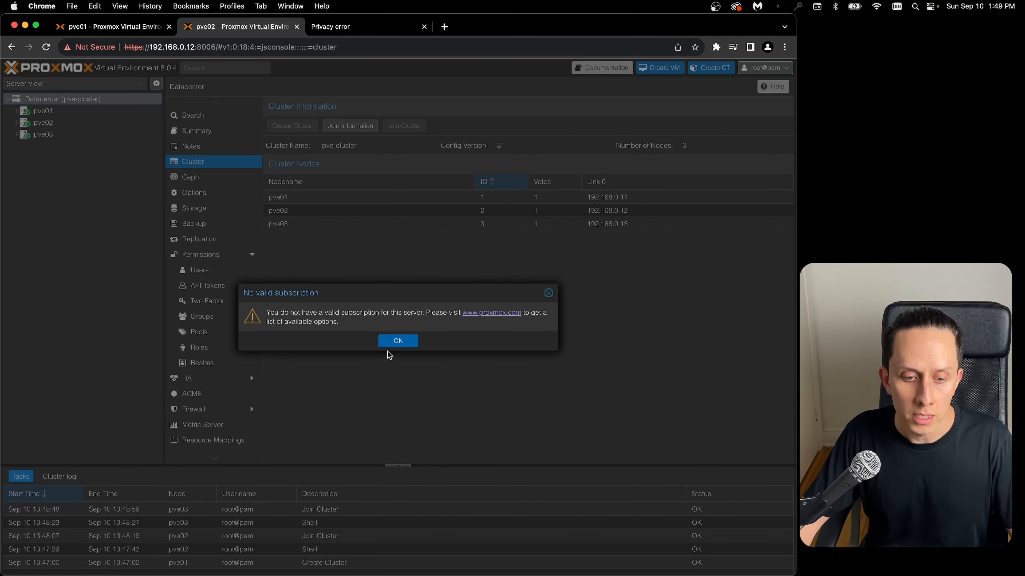
{"action": "left_click", "coordinate": [389, 343]}
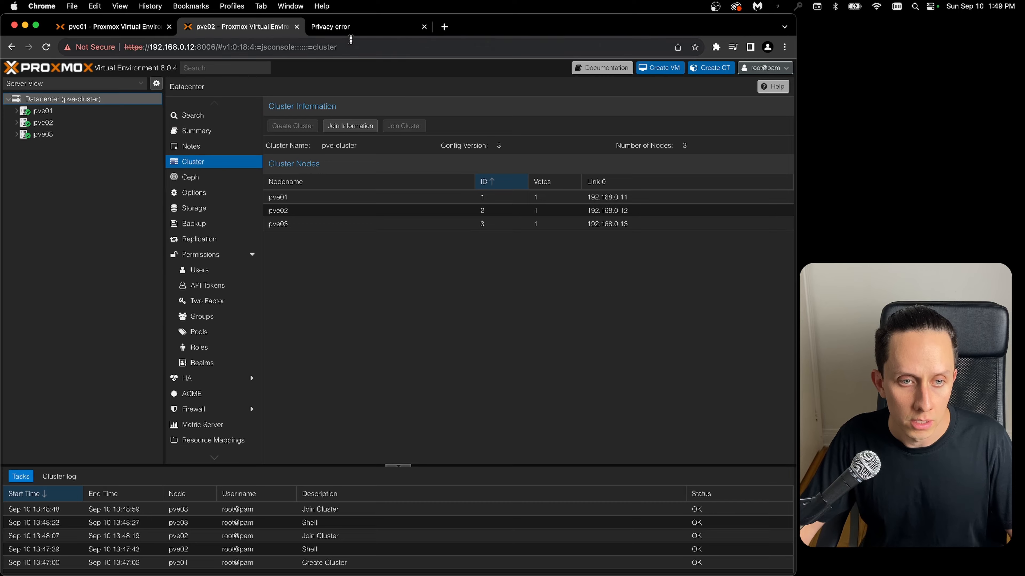
- Proceed past the certificate warning to the pve03 page at 192.168.0.13 and dismiss the subscription notice
{"action": "left_click", "coordinate": [344, 27]}
{"action": "left_click", "coordinate": [274, 349]}
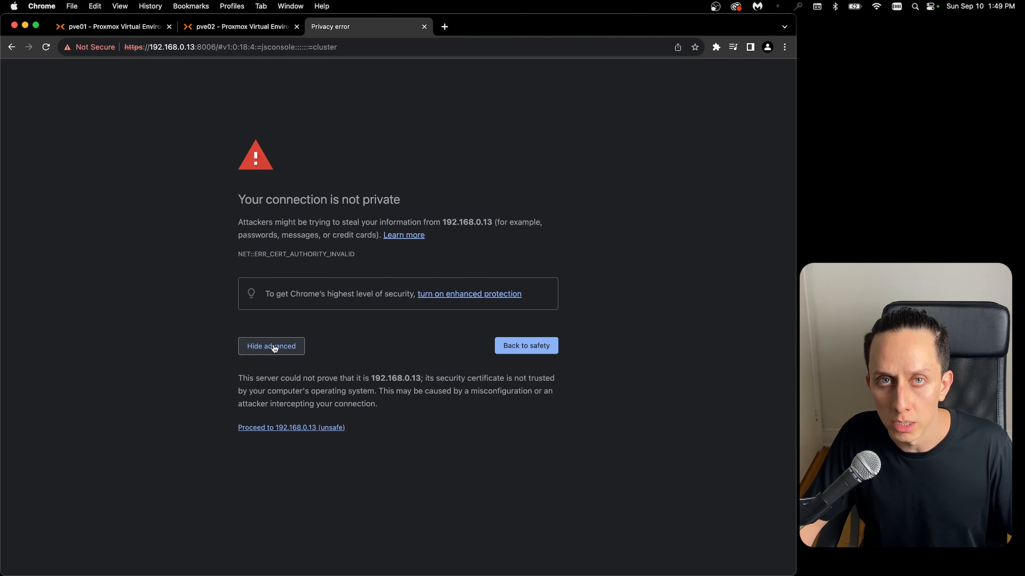
{"action": "left_click", "coordinate": [297, 429]}
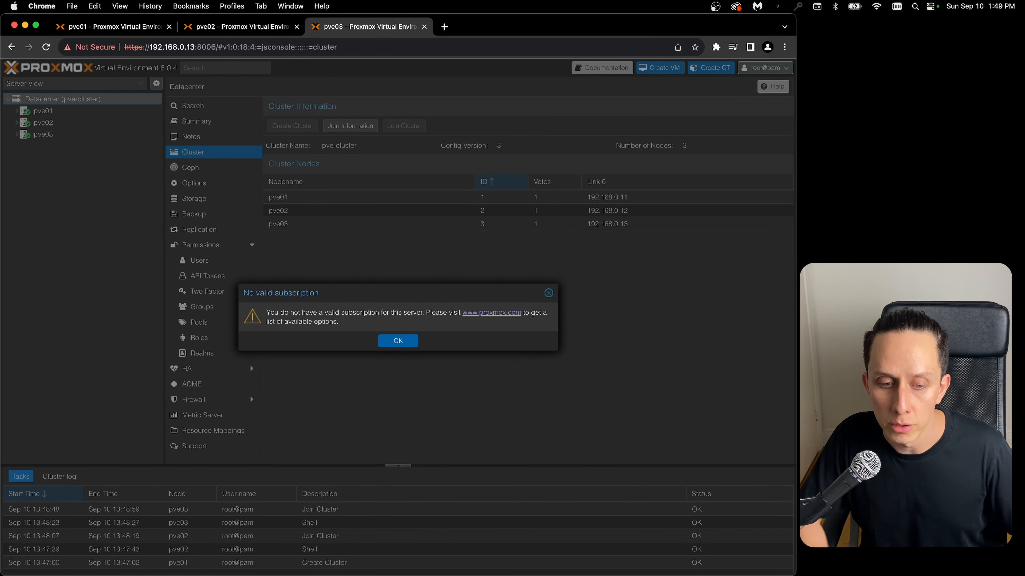
{"action": "left_click", "coordinate": [397, 341]}
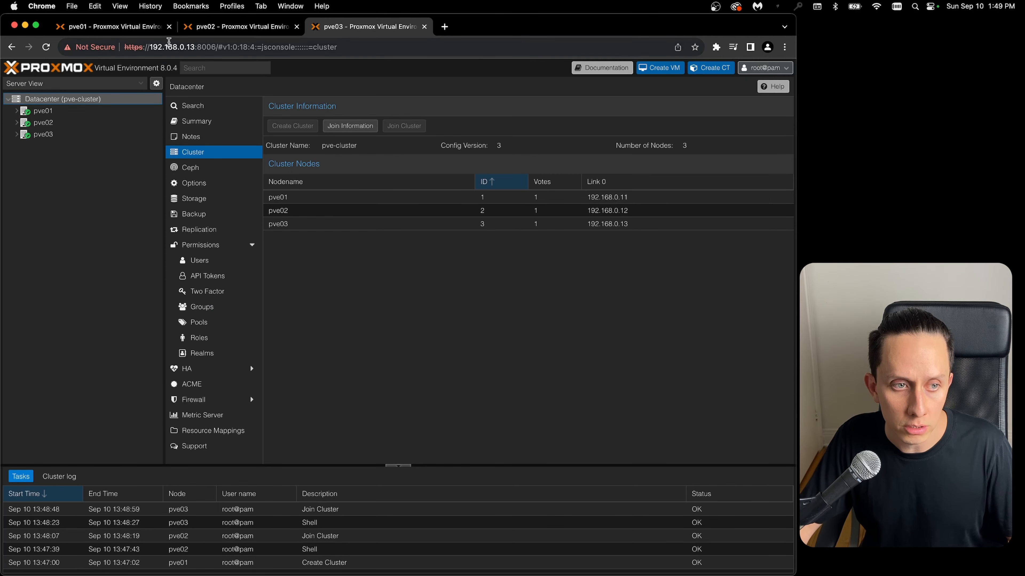
- Return to the pve01 web page and start the Ceph setup for node pve01
{"action": "left_click", "coordinate": [211, 28]}
{"action": "left_click", "coordinate": [113, 27]}
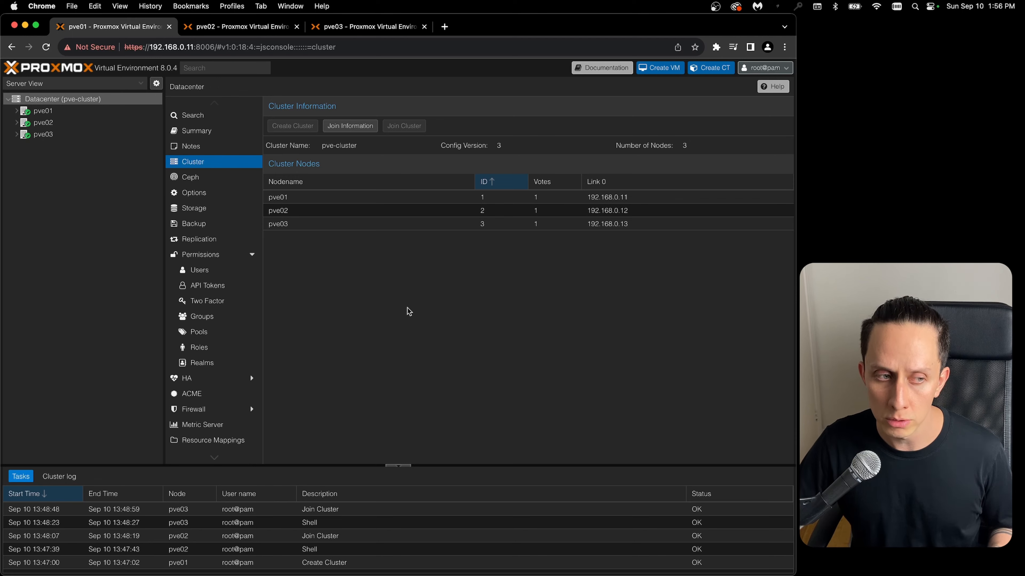
{"action": "left_click", "coordinate": [40, 111]}
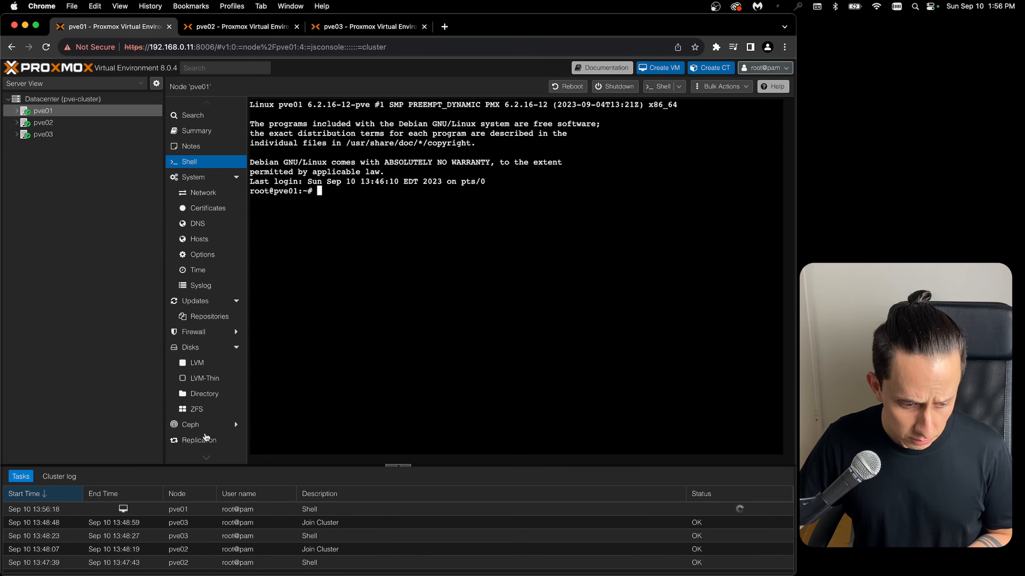
{"action": "left_click", "coordinate": [195, 427]}
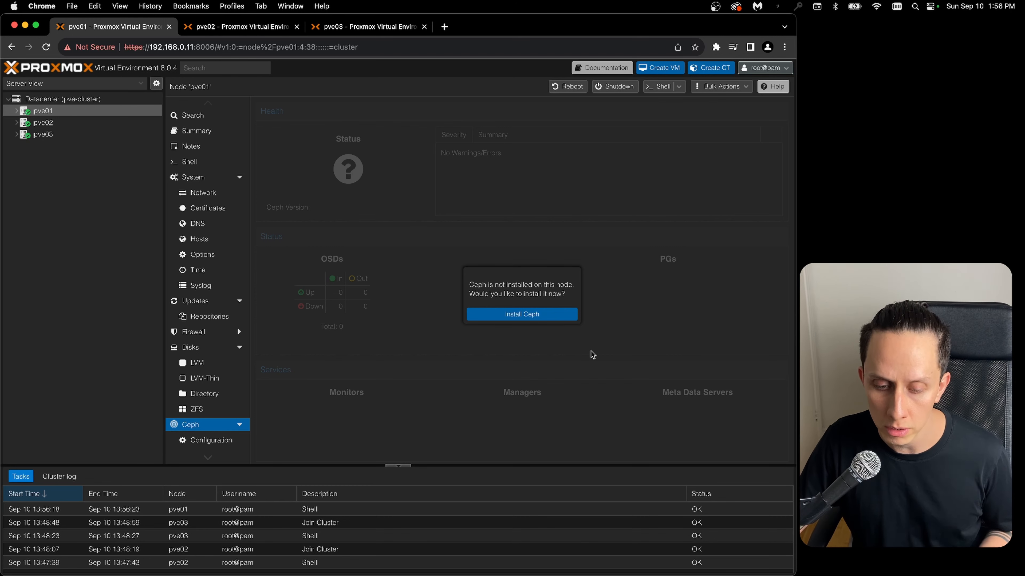
{"action": "left_click", "coordinate": [530, 315]}
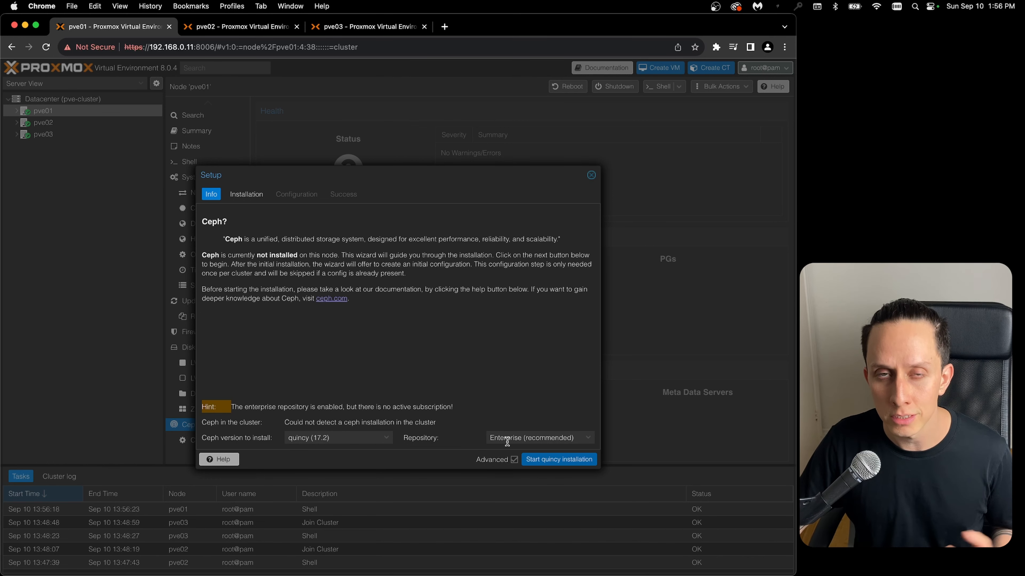
- Install Ceph quincy (17.2) on pve01 from the No-Subscription repository, accept the package installation and continue to the configuration
{"action": "left_click", "coordinate": [511, 439]}
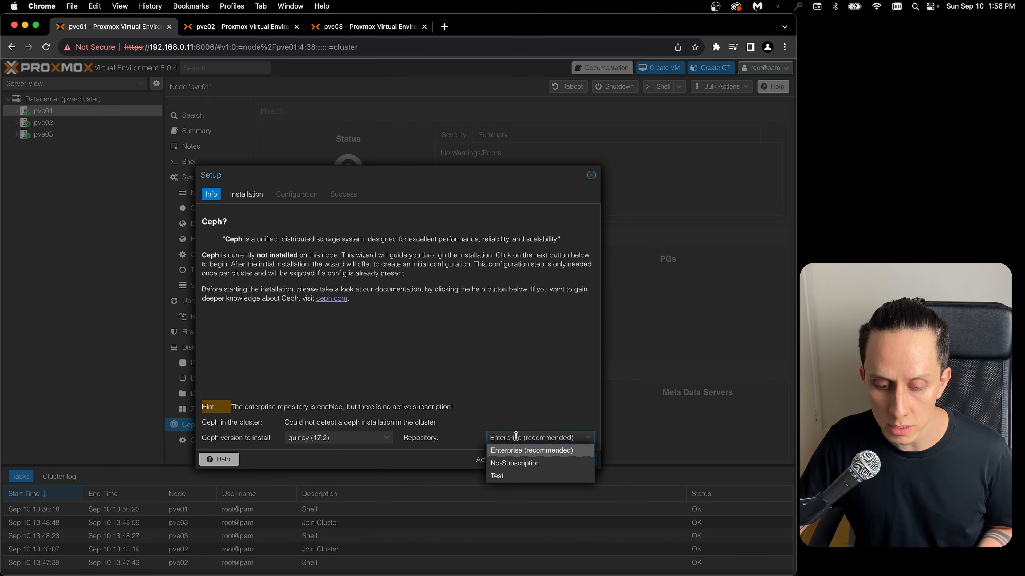
{"action": "left_click", "coordinate": [510, 463]}
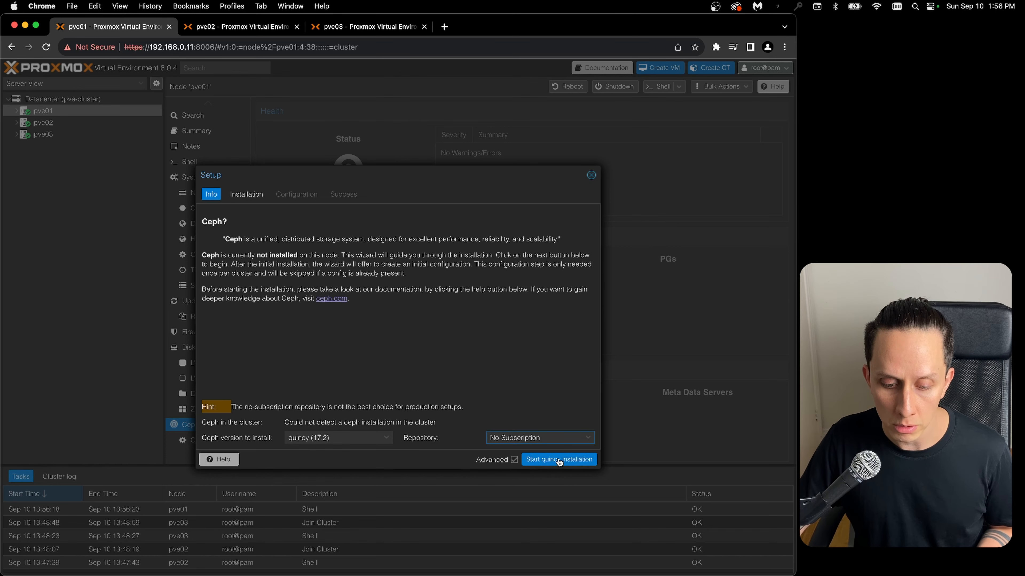
{"action": "left_click", "coordinate": [574, 461]}
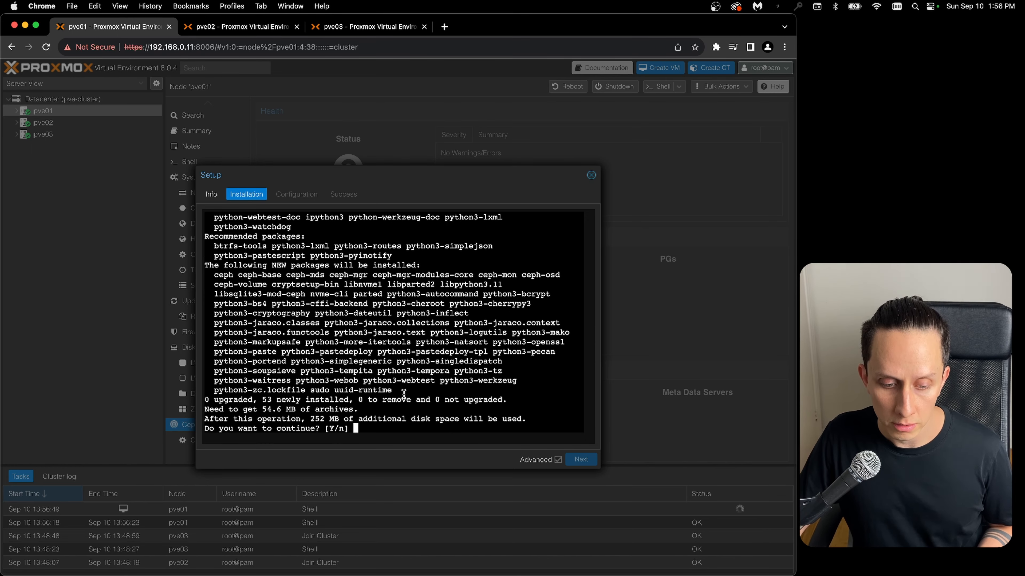
{"action": "type", "text": "y"}
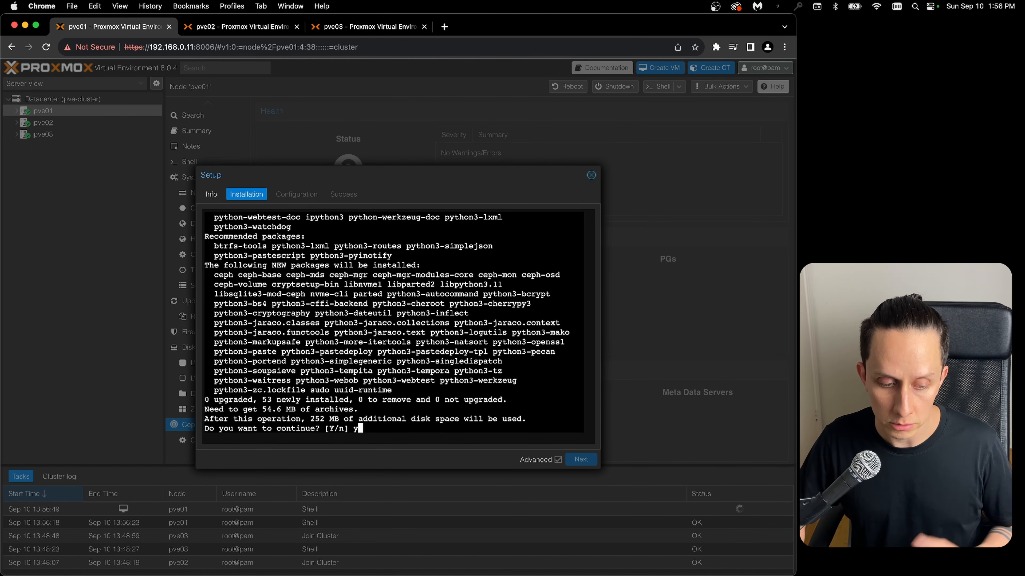
{"action": "key", "text": "Return"}
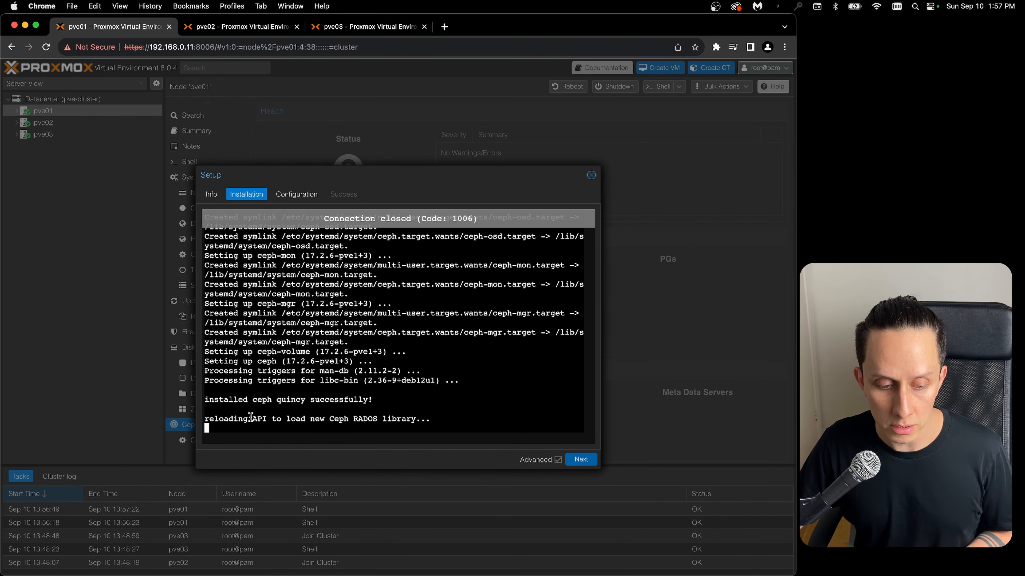
{"action": "left_click_drag", "start_coordinate": [210, 396], "coordinate": [396, 397]}
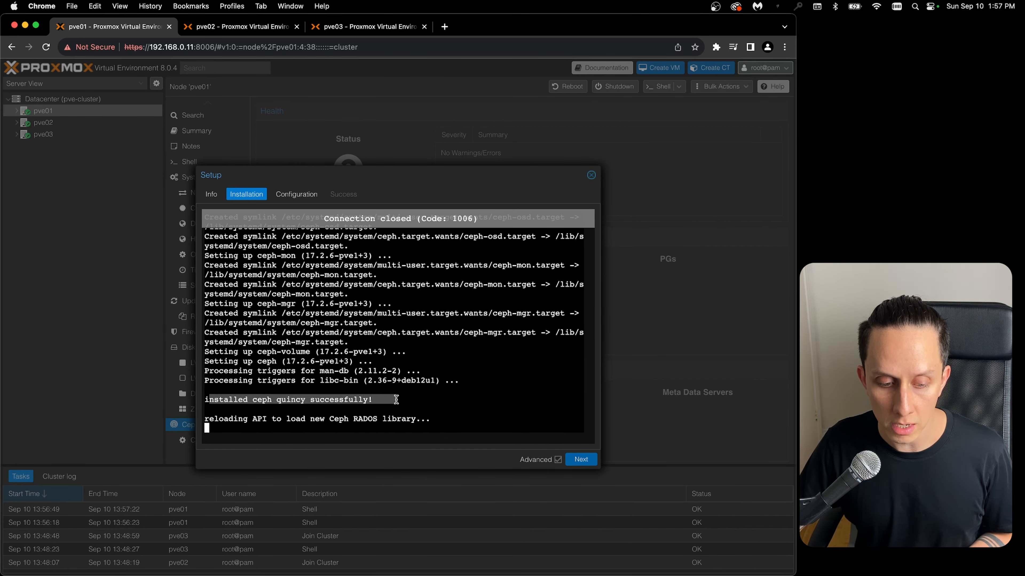
{"action": "left_click", "coordinate": [581, 460]}
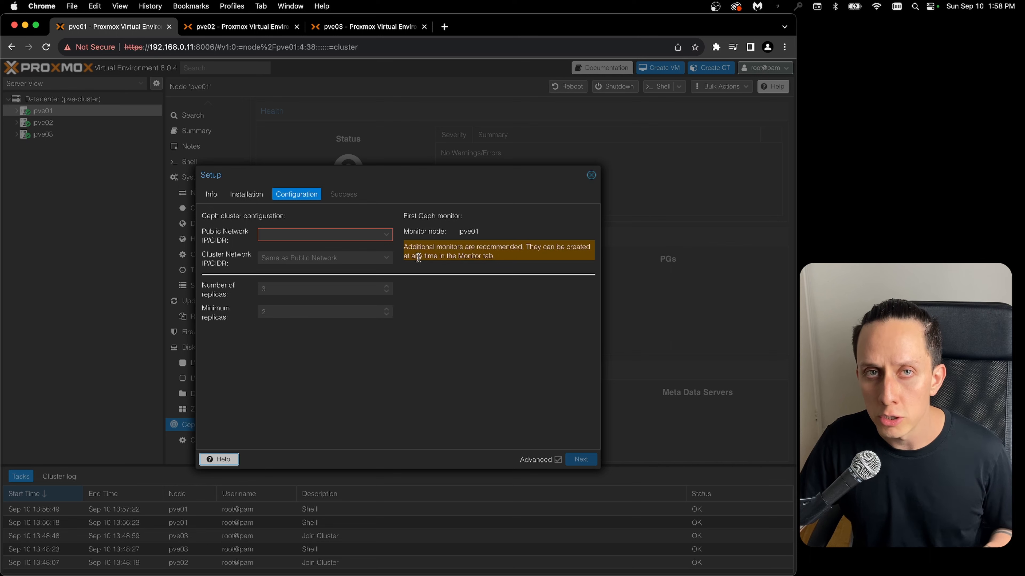
- Configure Ceph on pve01 with public network 192.168.0.11/24, 3 replicas and a minimum of 2 replicas
{"action": "left_click", "coordinate": [386, 235]}
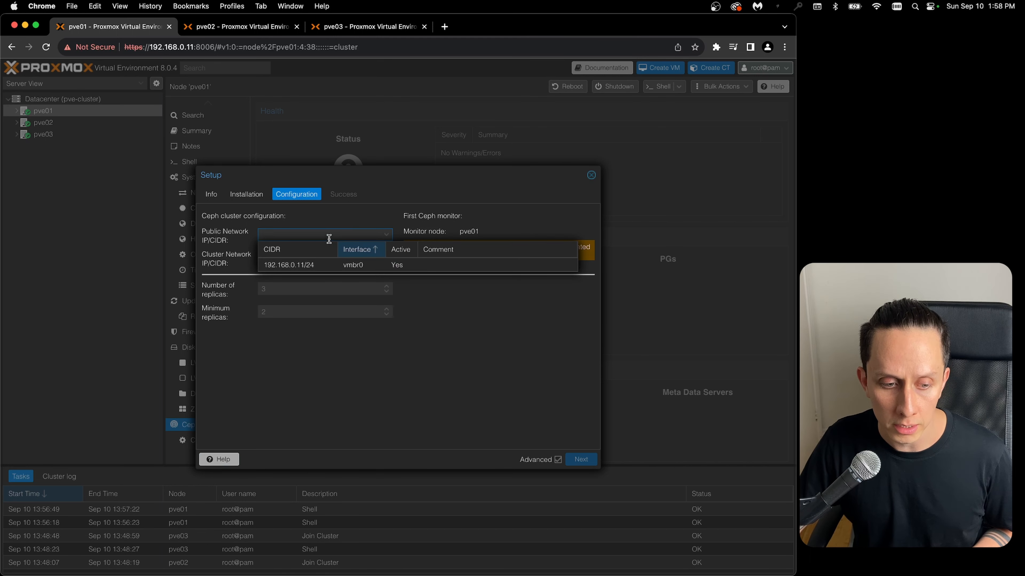
{"action": "left_click", "coordinate": [311, 266]}
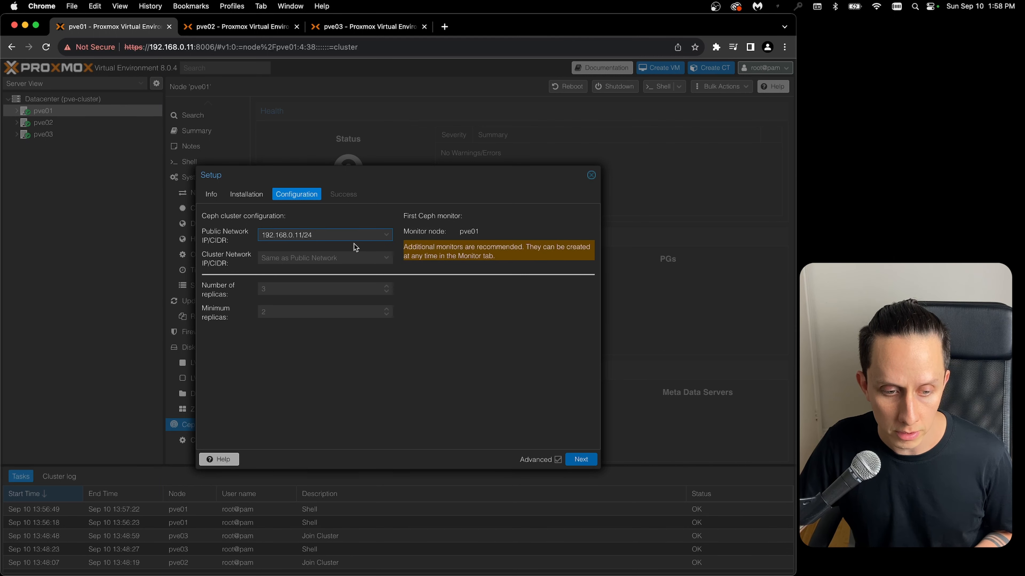
{"action": "left_click", "coordinate": [286, 288]}
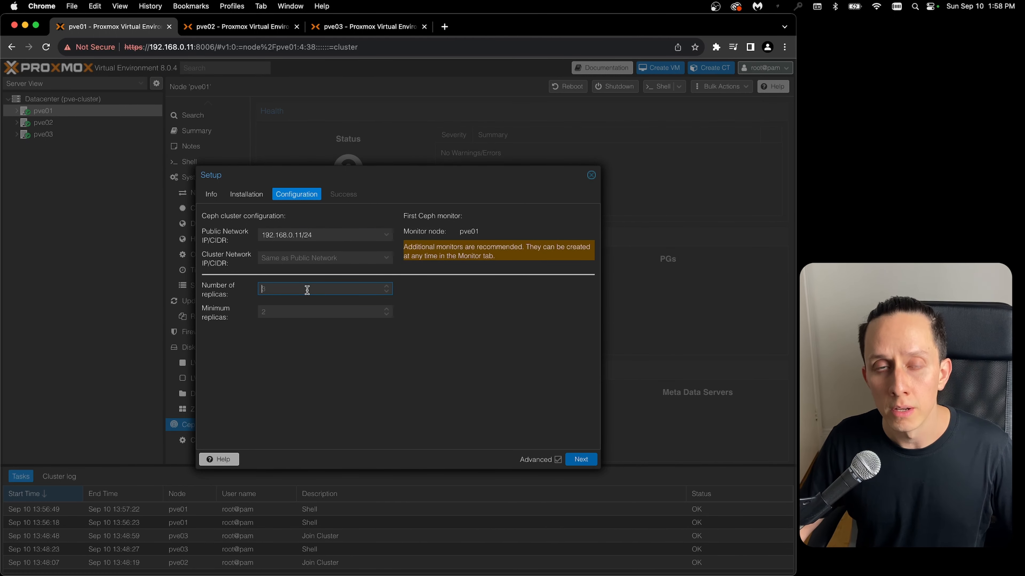
{"action": "left_click", "coordinate": [293, 313]}
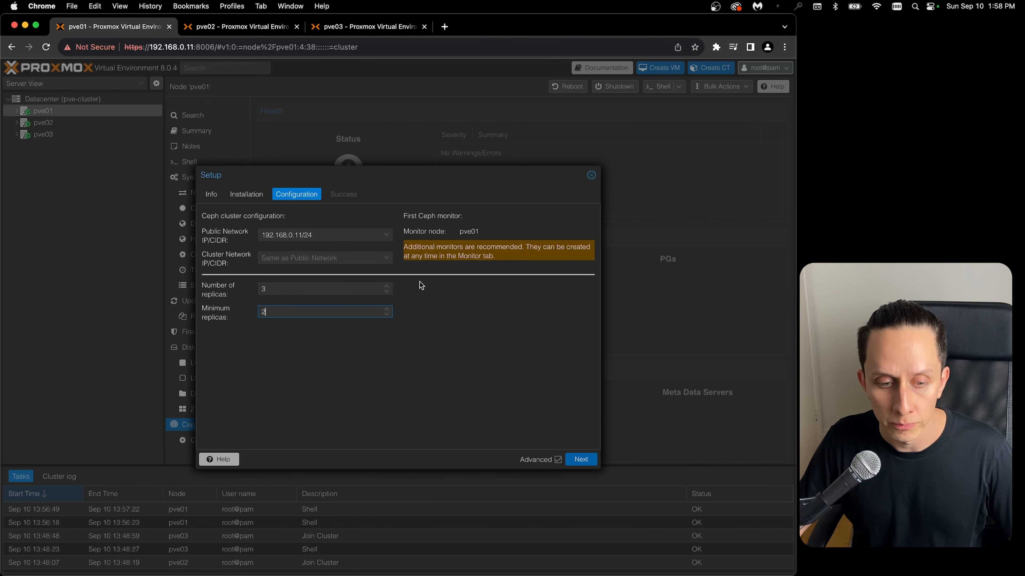
{"action": "left_click", "coordinate": [581, 459]}
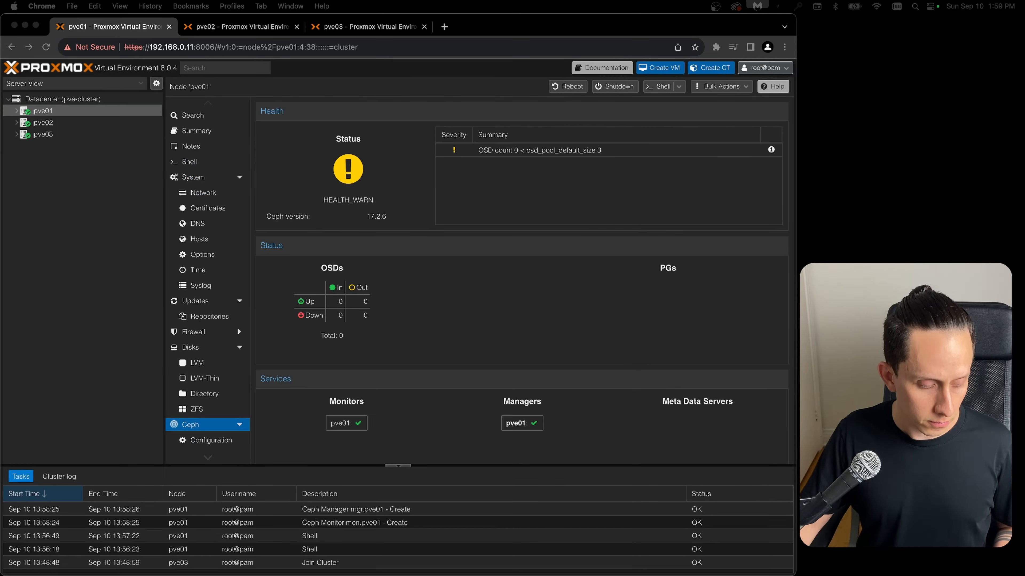
- Install Ceph quincy on pve02 from the No-Subscription repository, accepting the package installation and completing the setup wizard
{"action": "left_click", "coordinate": [44, 122]}
{"action": "left_click", "coordinate": [546, 321]}
{"action": "left_click", "coordinate": [553, 460]}
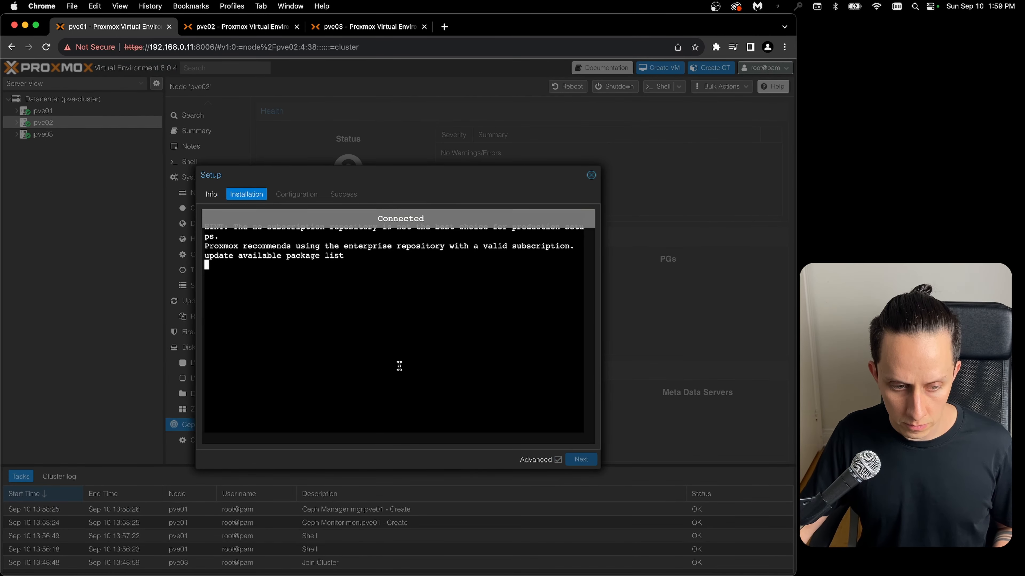
{"action": "type", "text": "y"}
{"action": "key", "text": "Return"}
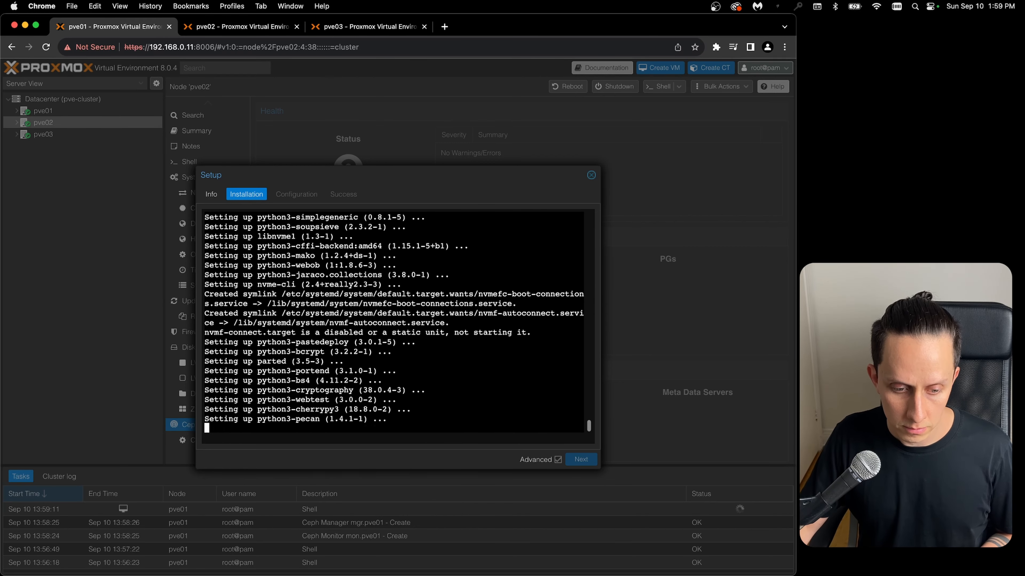
{"action": "left_click", "coordinate": [581, 459]}
{"action": "left_click", "coordinate": [581, 460]}
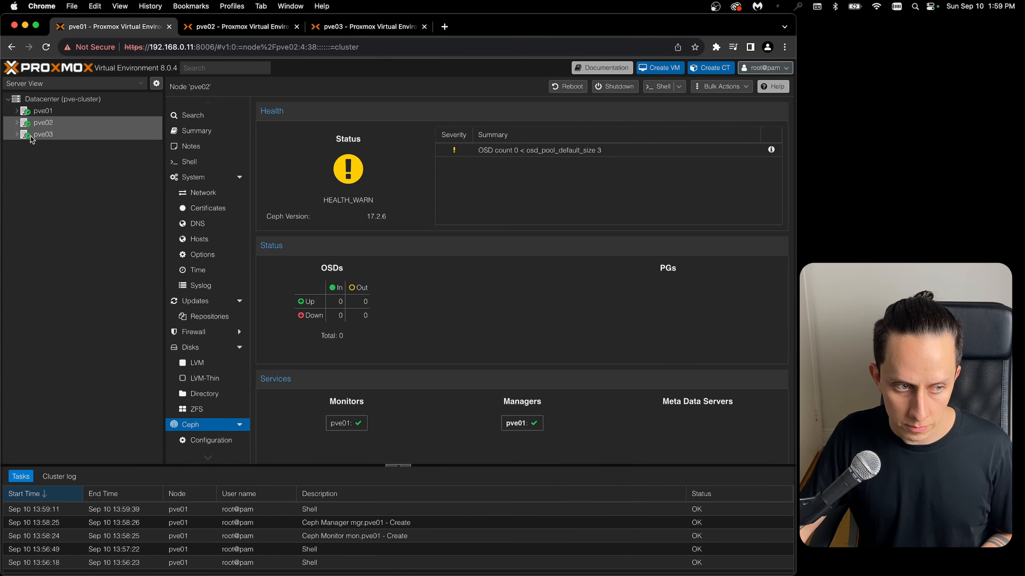
- Install Ceph quincy on pve03 from the No-Subscription repository, accepting the package installation and completing the setup wizard
{"action": "left_click", "coordinate": [545, 321]}
{"action": "left_click", "coordinate": [522, 436]}
{"action": "left_click", "coordinate": [520, 462]}
{"action": "left_click", "coordinate": [559, 459]}
{"action": "type", "text": "y"}
{"action": "key", "text": "Return"}
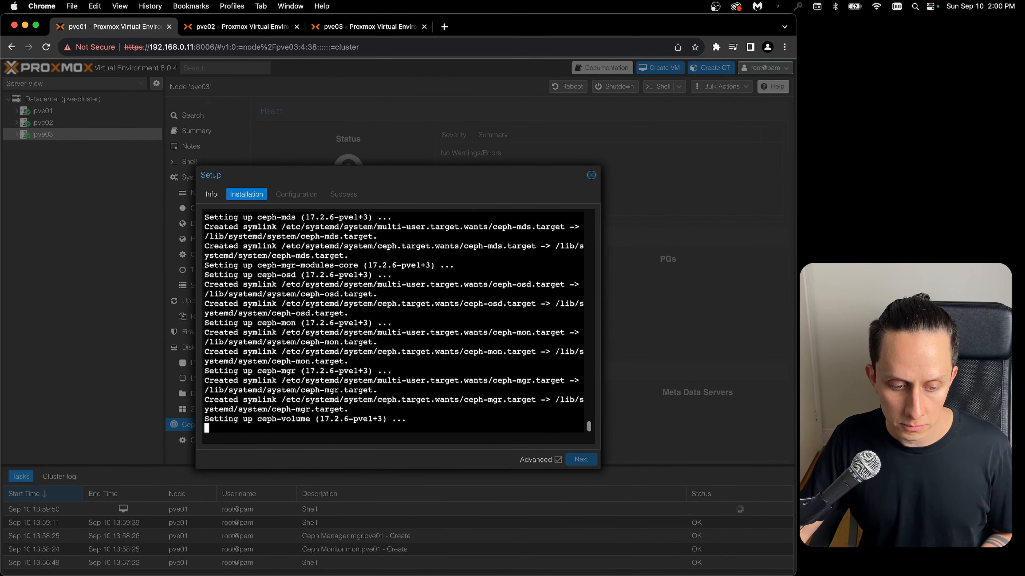
{"action": "left_click", "coordinate": [580, 459]}
{"action": "left_click", "coordinate": [581, 460]}
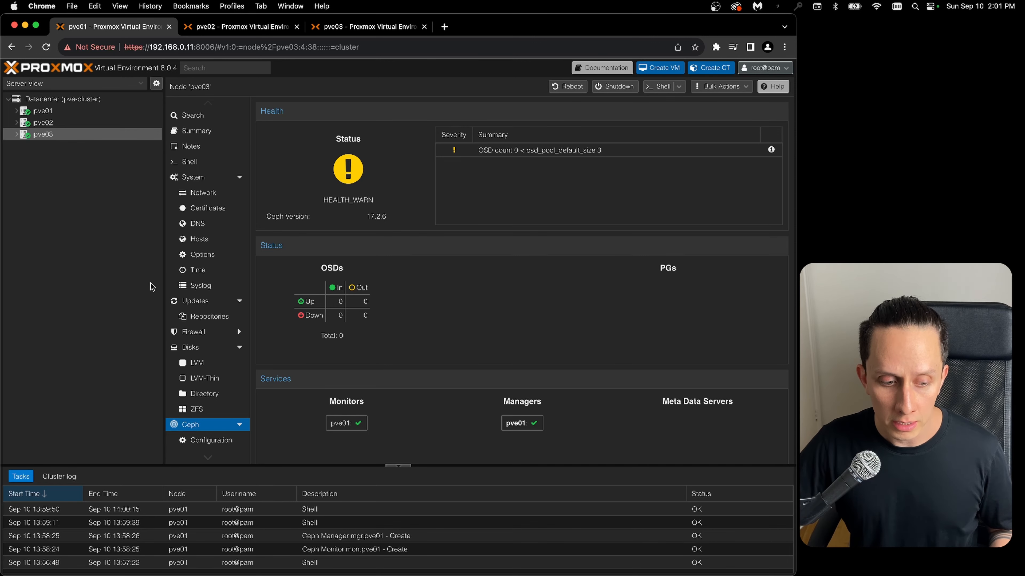
- Create a Ceph OSD on pve01 using disk /dev/sda and reload the OSD list
{"action": "left_click", "coordinate": [117, 111]}
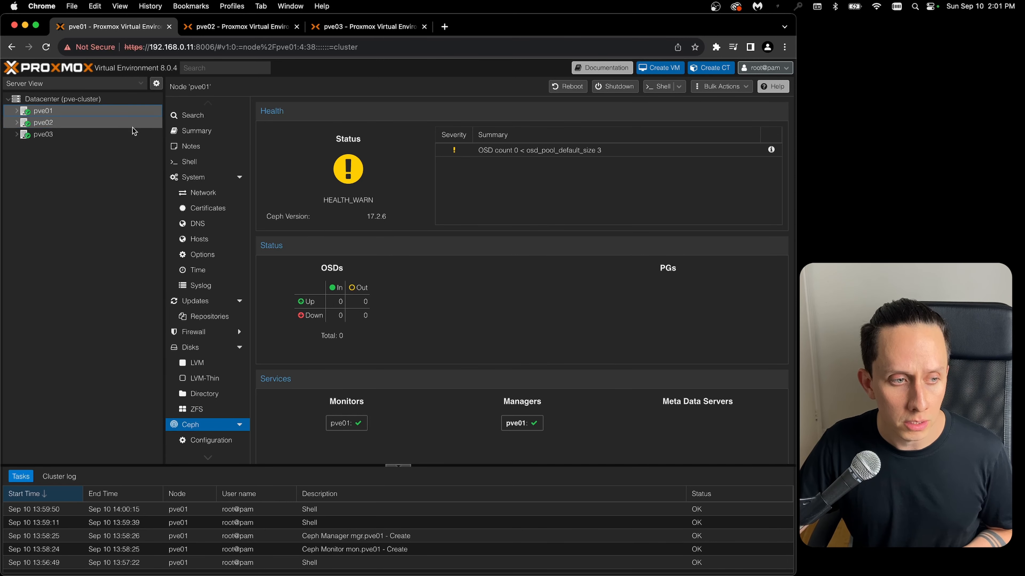
{"action": "scroll", "coordinate": [213, 176], "scroll_direction": "down", "scroll_amount": 3}
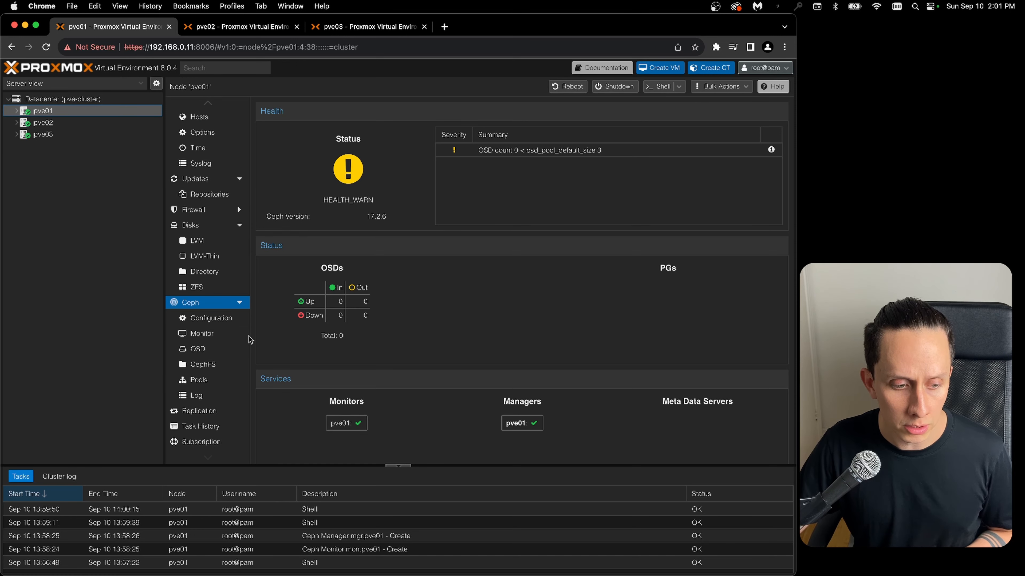
{"action": "left_click", "coordinate": [200, 351]}
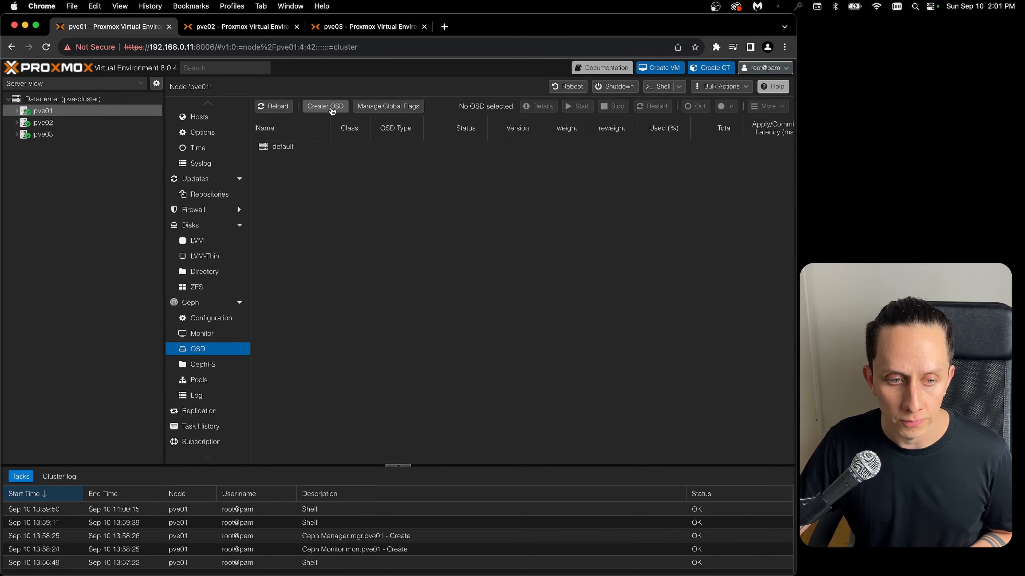
{"action": "left_click", "coordinate": [332, 108]}
{"action": "left_click", "coordinate": [365, 280]}
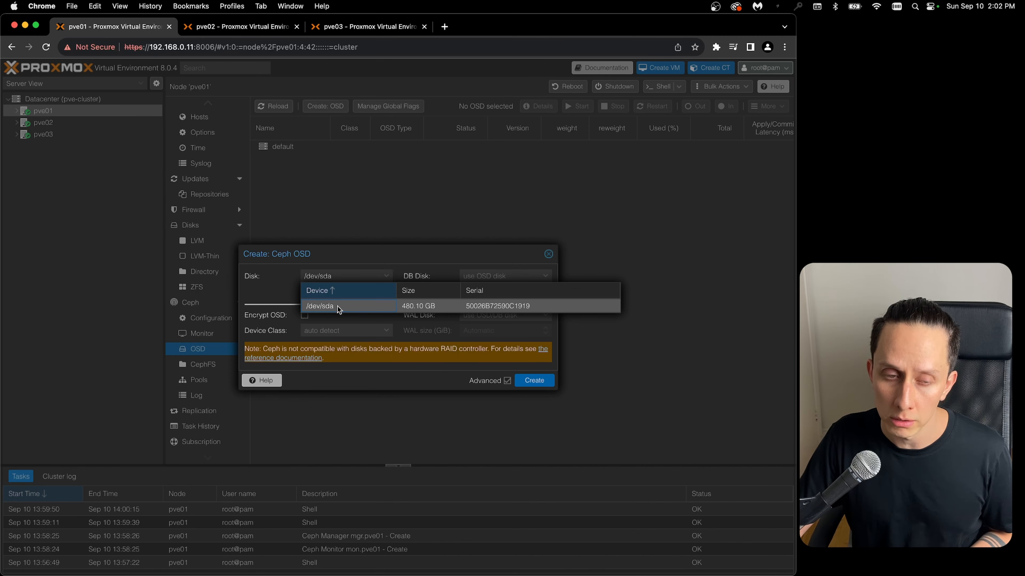
{"action": "left_click", "coordinate": [331, 306]}
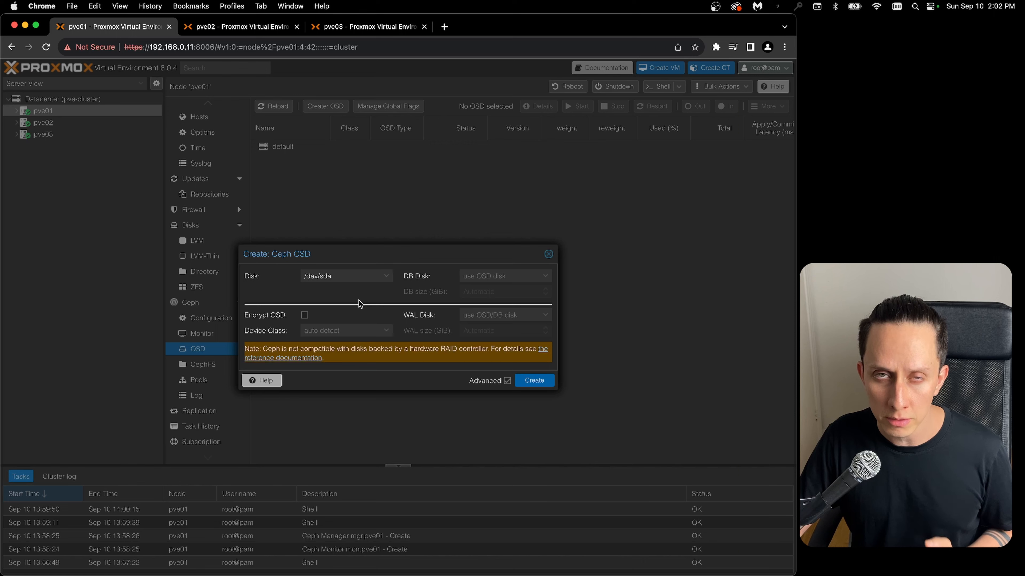
{"action": "left_click", "coordinate": [533, 383]}
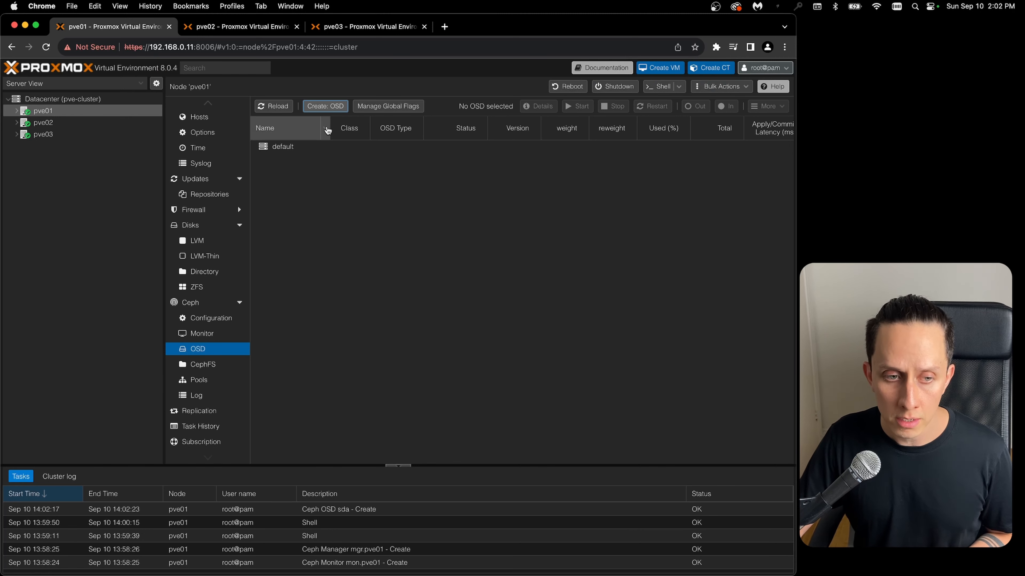
{"action": "left_click", "coordinate": [274, 107]}
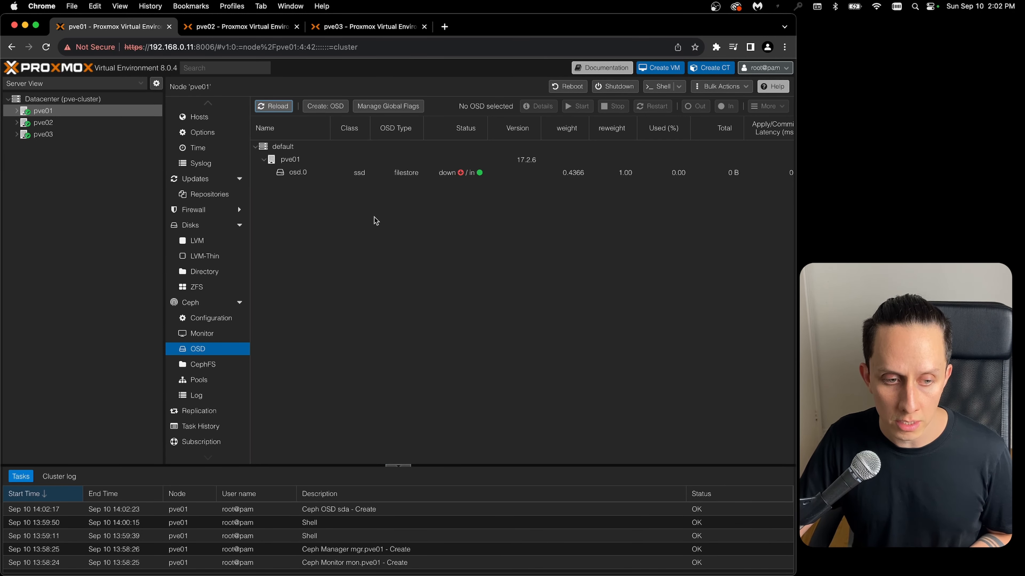
- Create a Ceph OSD on pve02 using disk /dev/sda
{"action": "left_click", "coordinate": [52, 121]}
{"action": "left_click", "coordinate": [330, 107]}
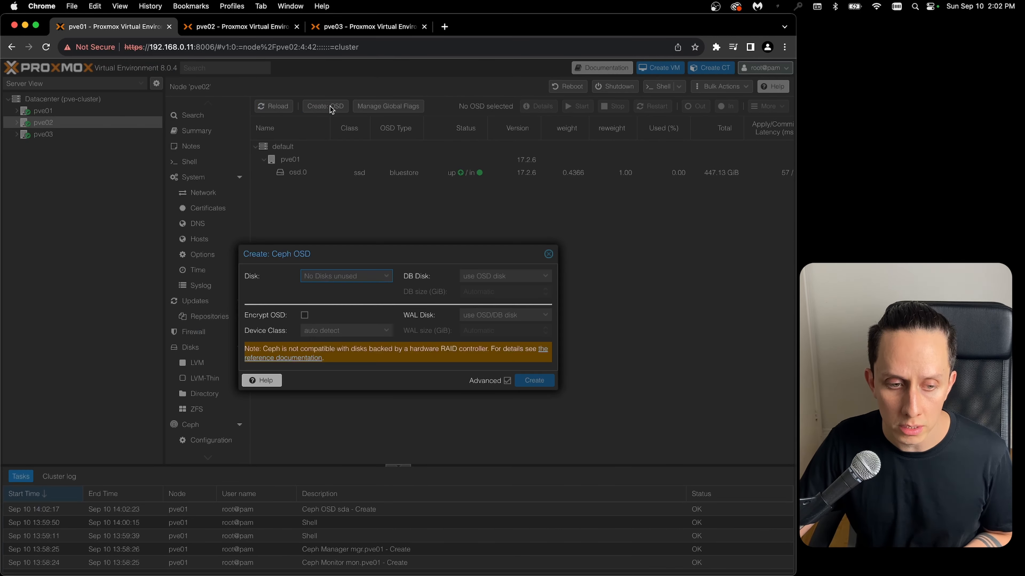
{"action": "left_click", "coordinate": [386, 277]}
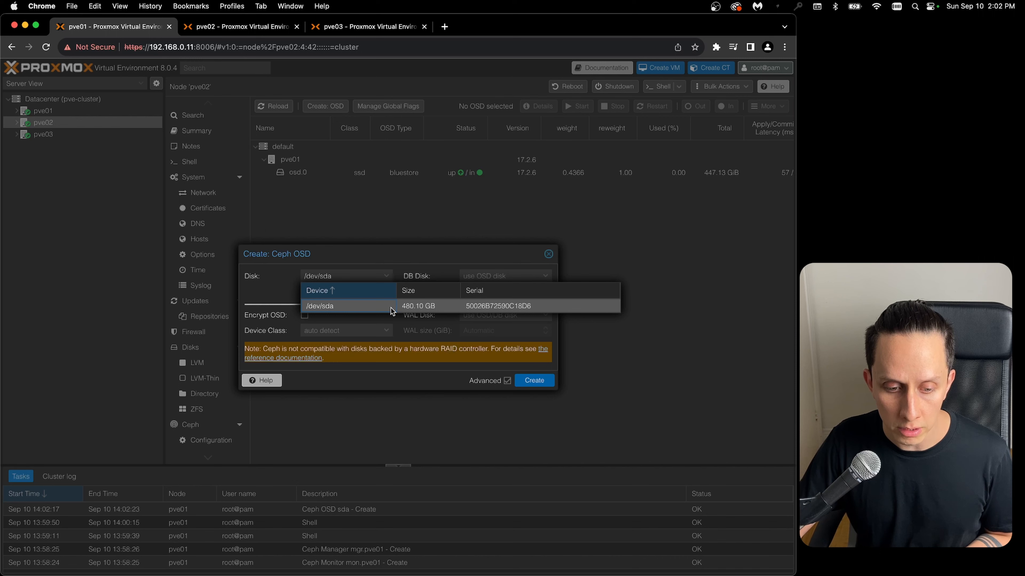
{"action": "left_click", "coordinate": [380, 308]}
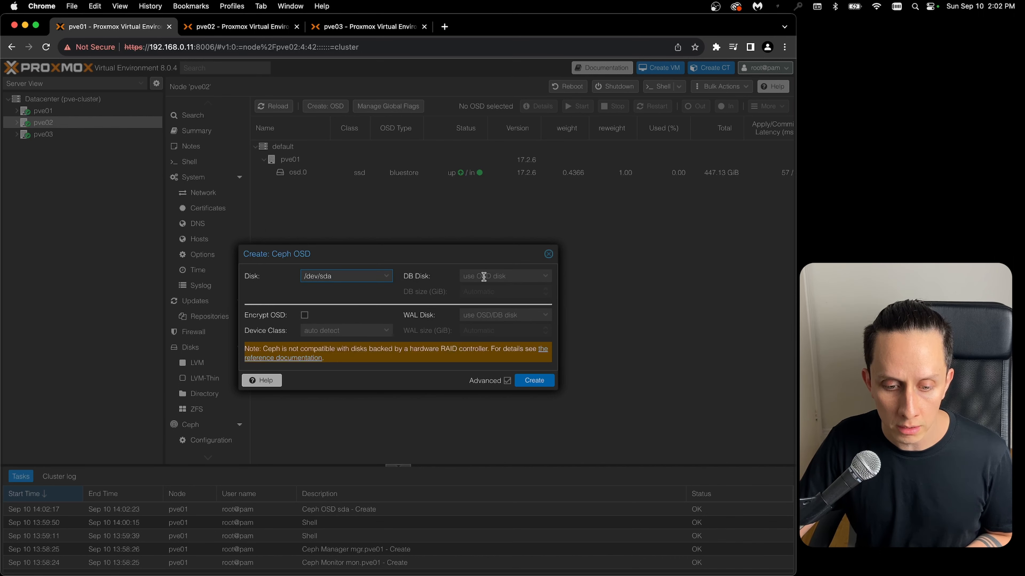
{"action": "left_click", "coordinate": [537, 381]}
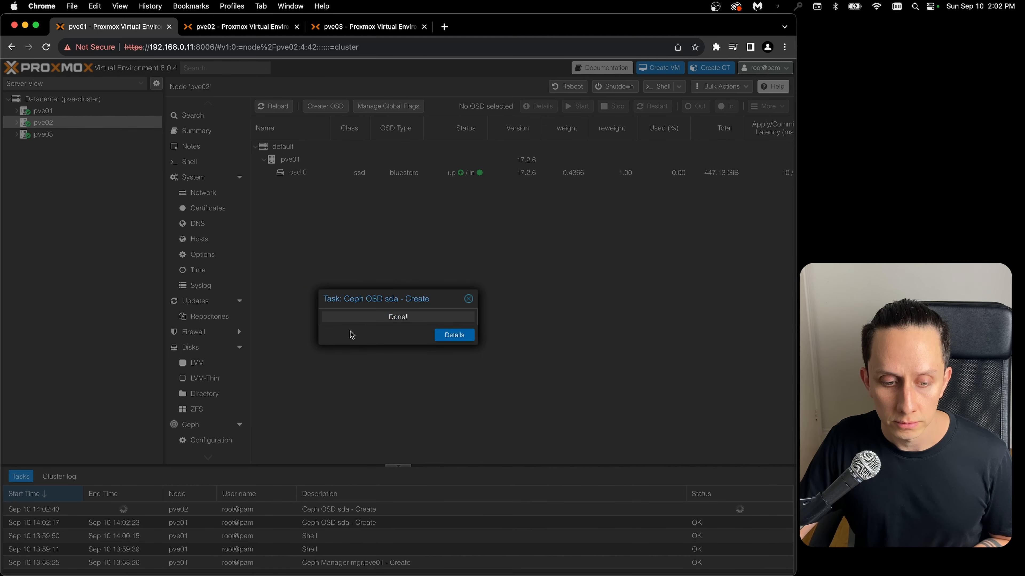
- Reload the OSD list on pve02, and create a Ceph OSD on pve03 using disk /dev/sda
{"action": "left_click", "coordinate": [279, 107]}
{"action": "left_click", "coordinate": [278, 108]}
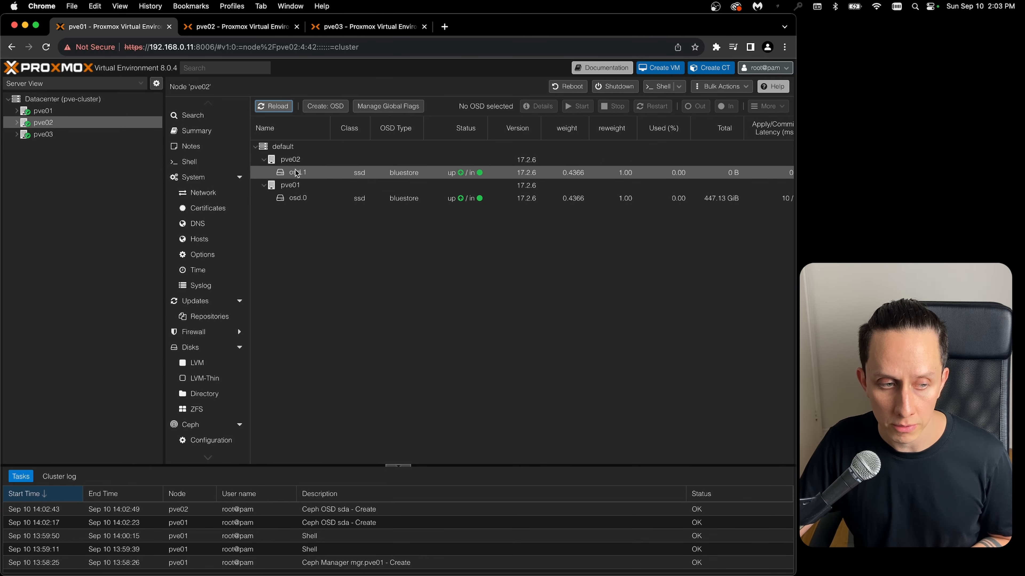
{"action": "left_click", "coordinate": [49, 136]}
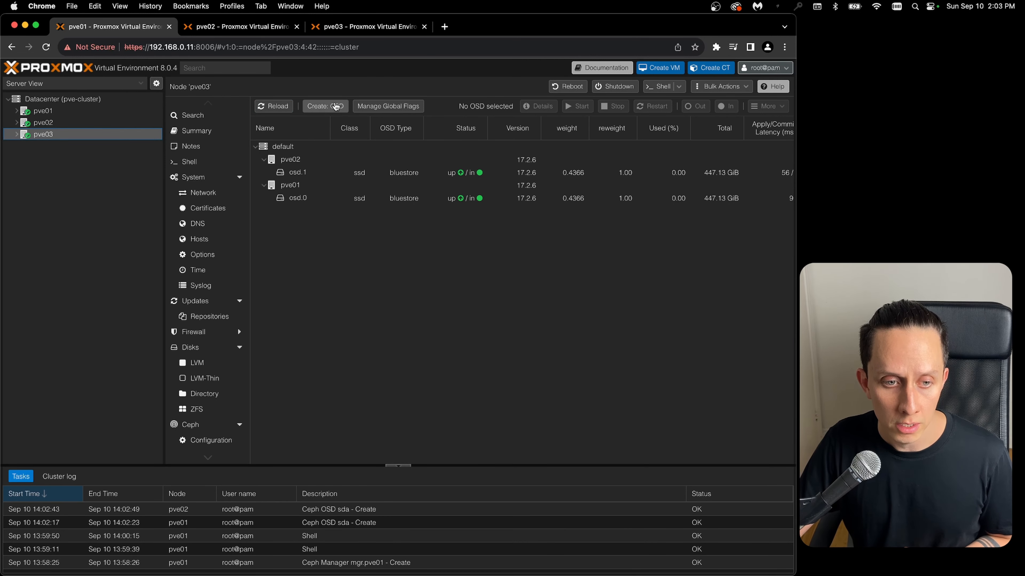
{"action": "left_click", "coordinate": [336, 107]}
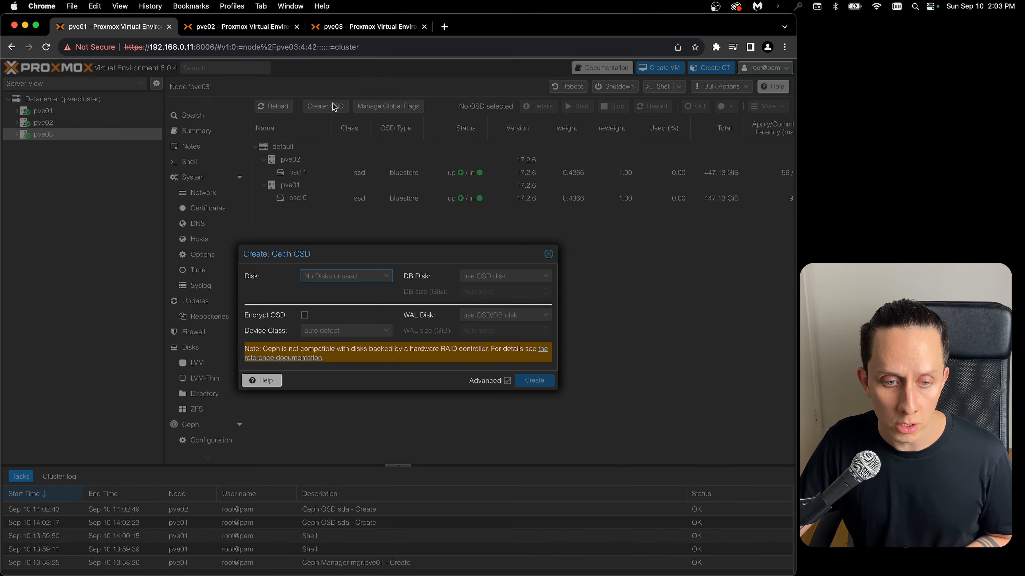
{"action": "left_click", "coordinate": [361, 275]}
{"action": "left_click", "coordinate": [417, 308]}
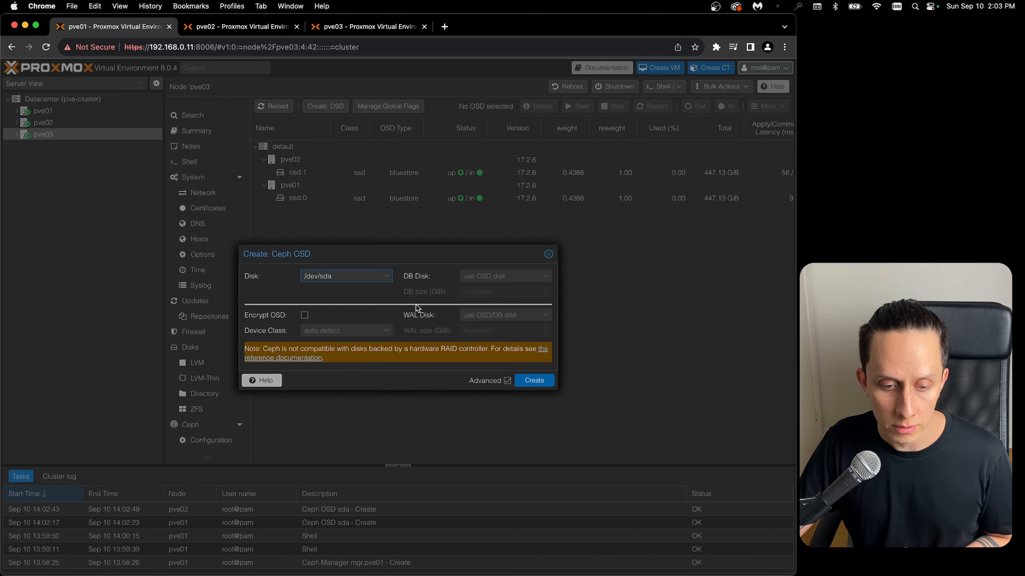
{"action": "left_click", "coordinate": [534, 381]}
{"action": "left_click", "coordinate": [278, 107]}
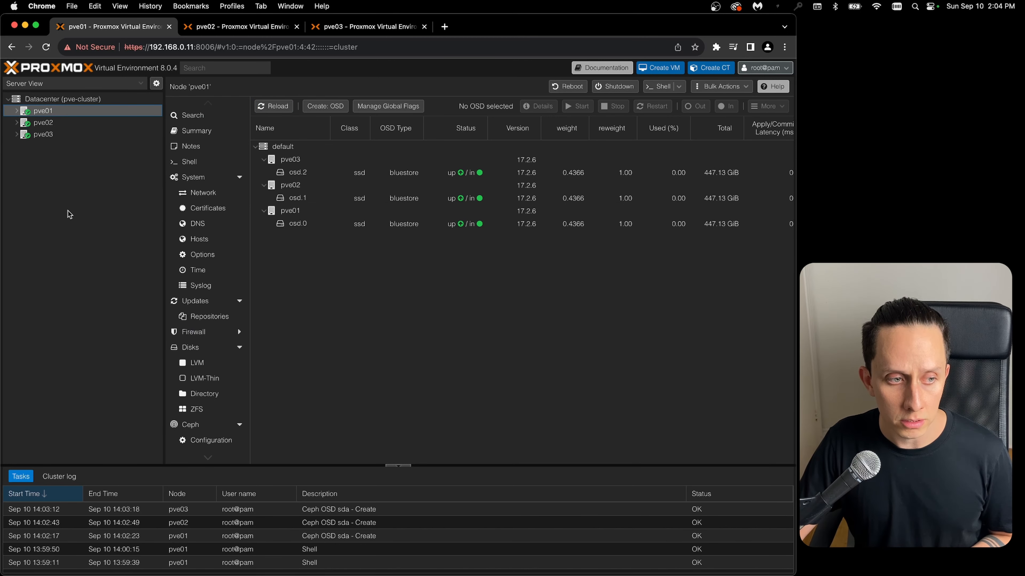
- Create a Ceph pool named pve-storage on pve01 with size 3 and minimum size 2, added as storage
{"action": "scroll", "coordinate": [202, 399], "scroll_direction": "down", "scroll_amount": 5}
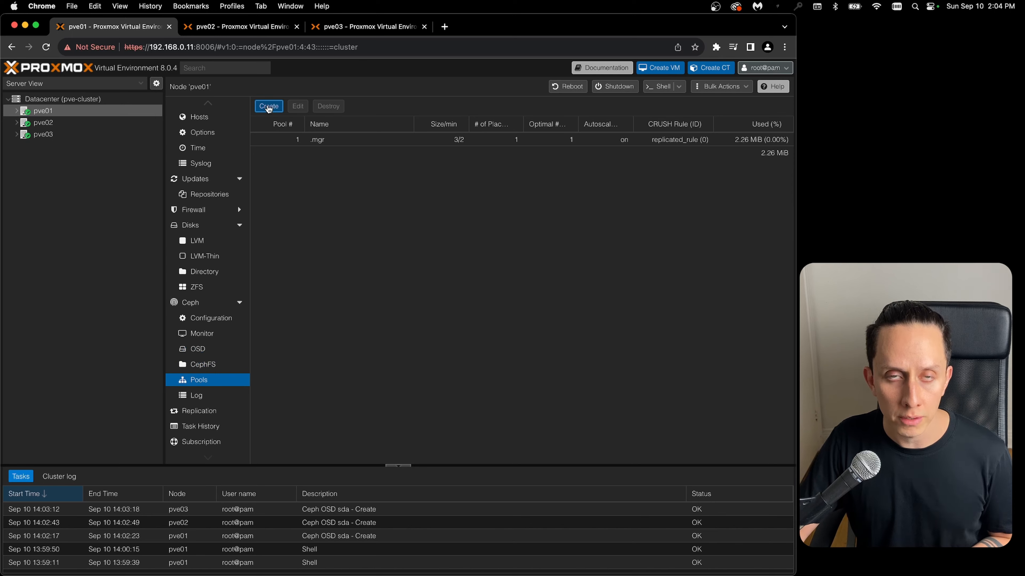
{"action": "left_click", "coordinate": [268, 106]}
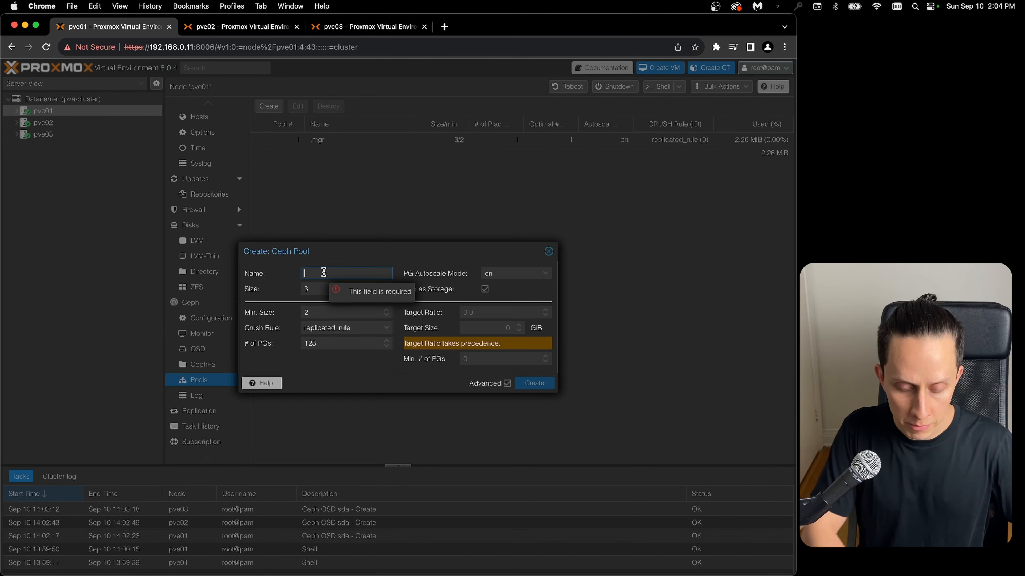
{"action": "type", "text": "pve"}
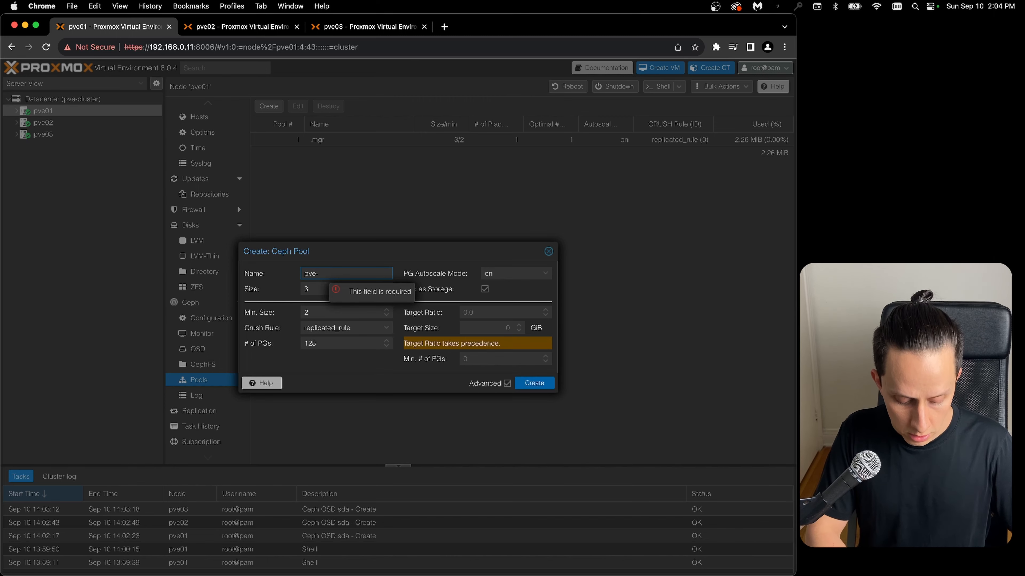
{"action": "type", "text": "-storeage"}
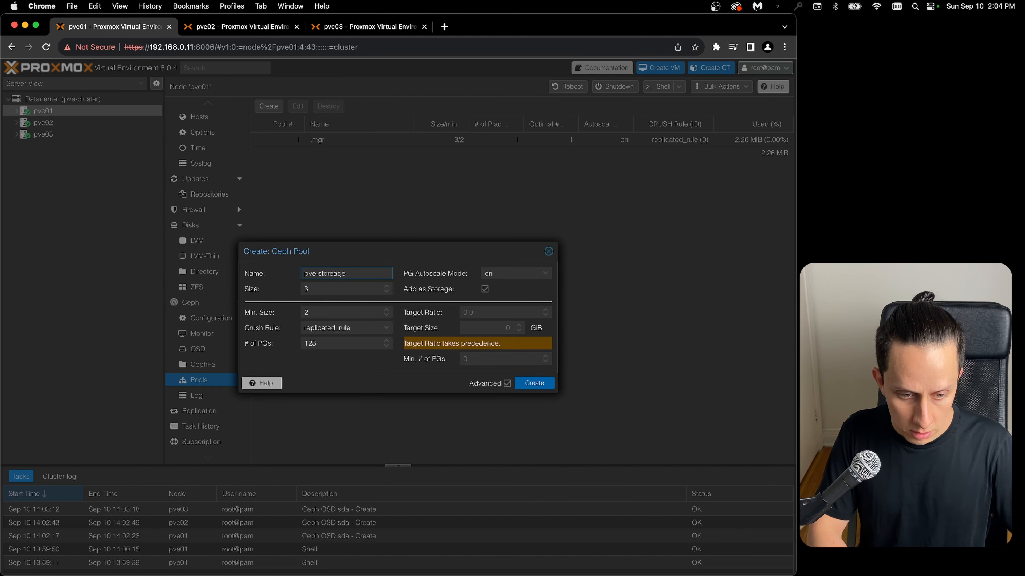
{"action": "key", "text": "BackSpace"}
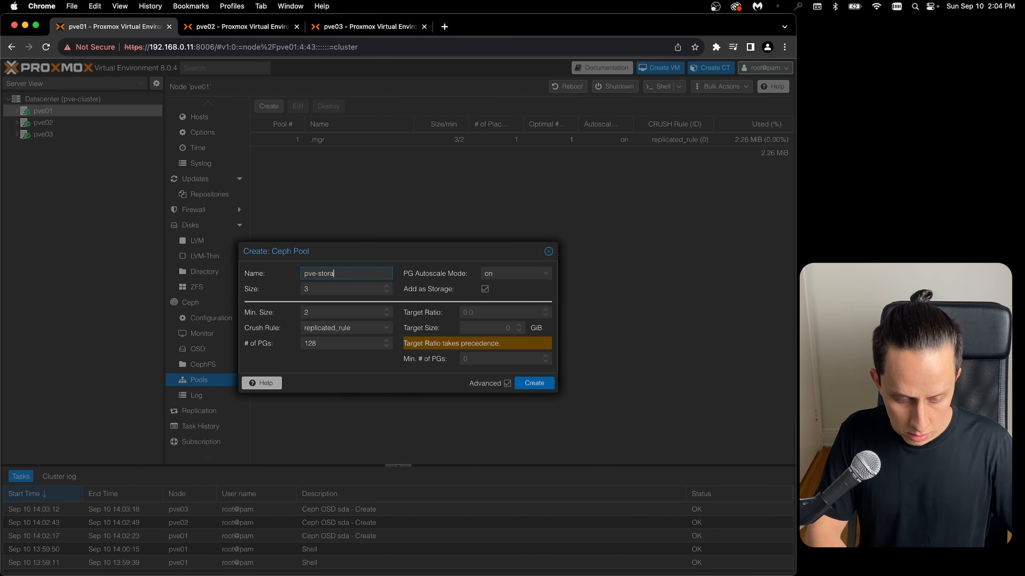
{"action": "type", "text": "rage"}
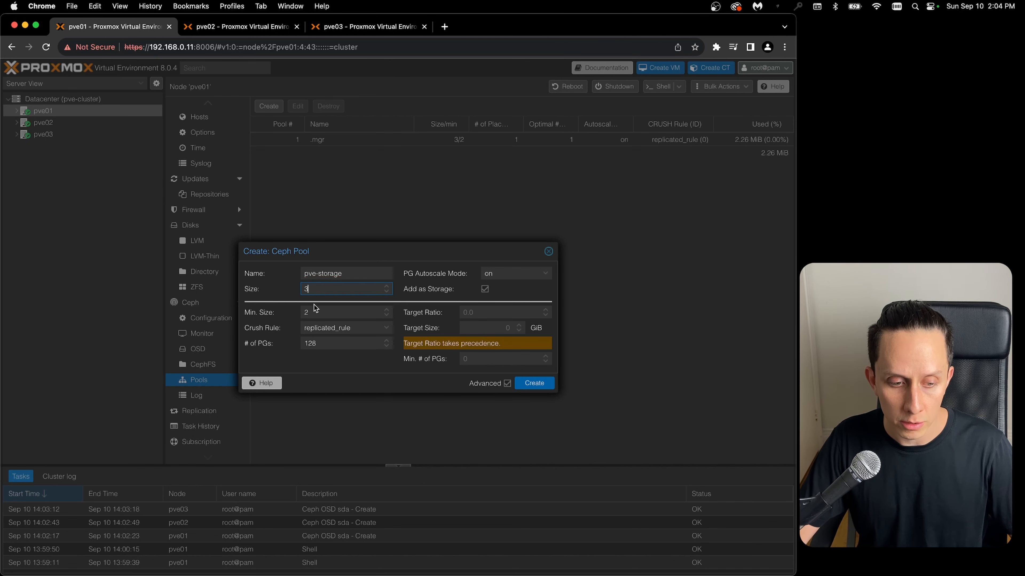
{"action": "left_click", "coordinate": [322, 312]}
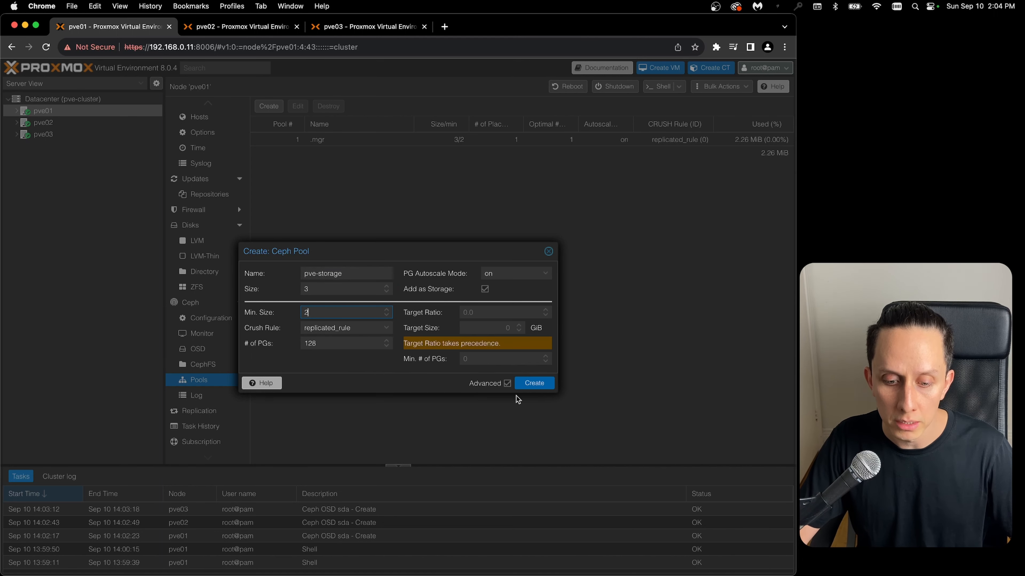
{"action": "left_click", "coordinate": [535, 383]}
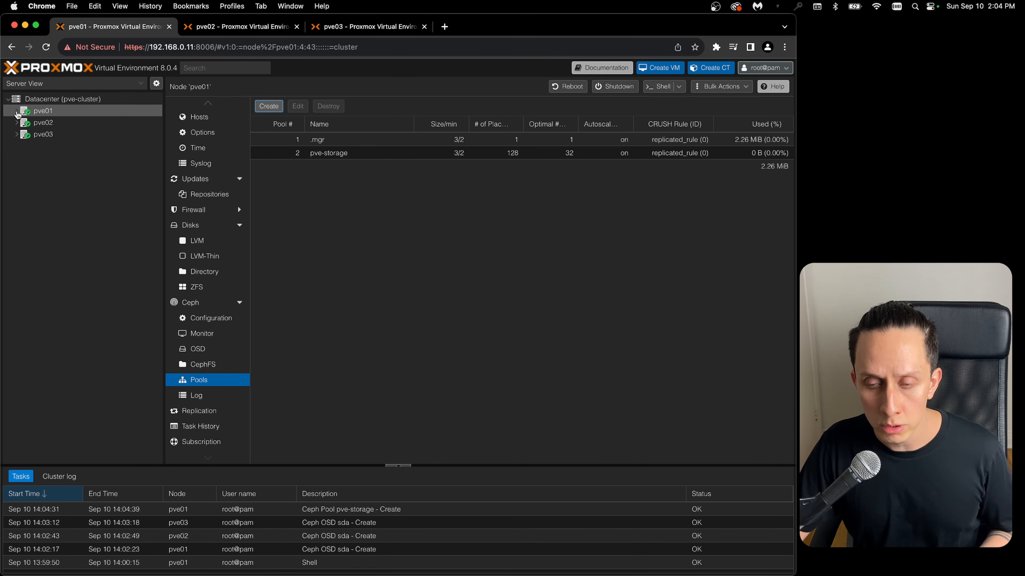
- Expand all three nodes and inspect the pve-storage summary on pve03, pve02 and pve01
{"action": "left_click", "coordinate": [18, 112]}
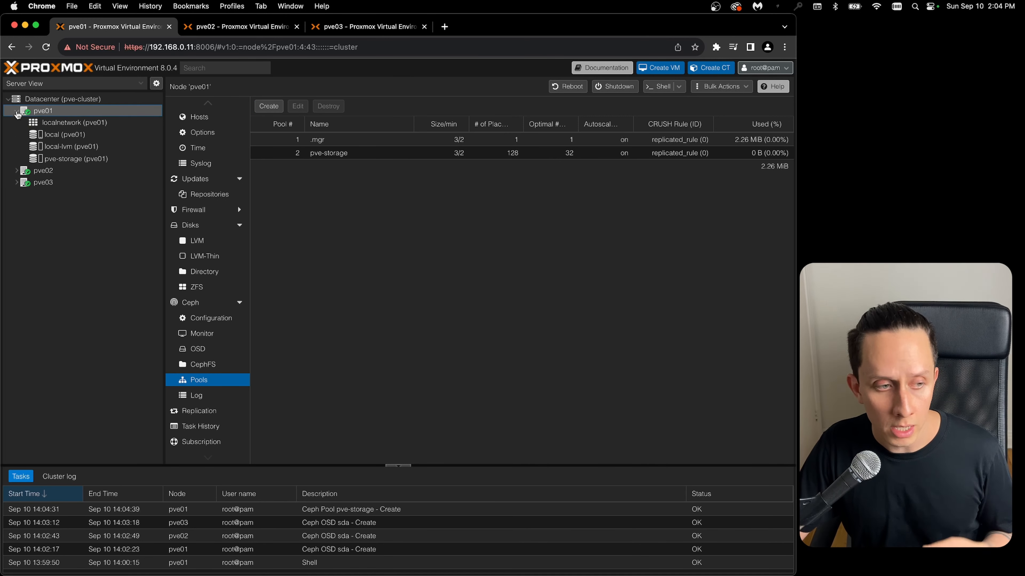
{"action": "left_click", "coordinate": [18, 172]}
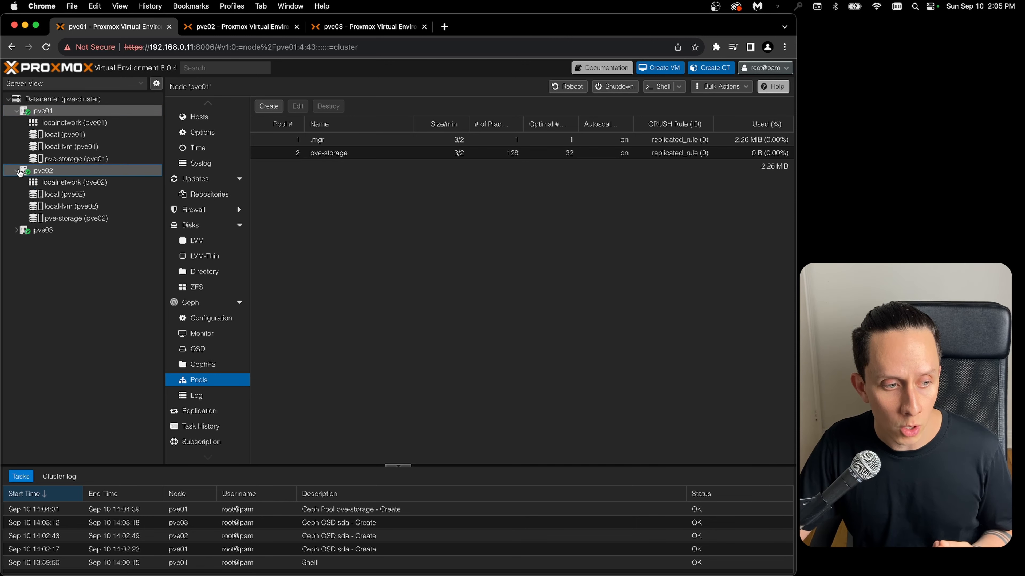
{"action": "left_click", "coordinate": [16, 230]}
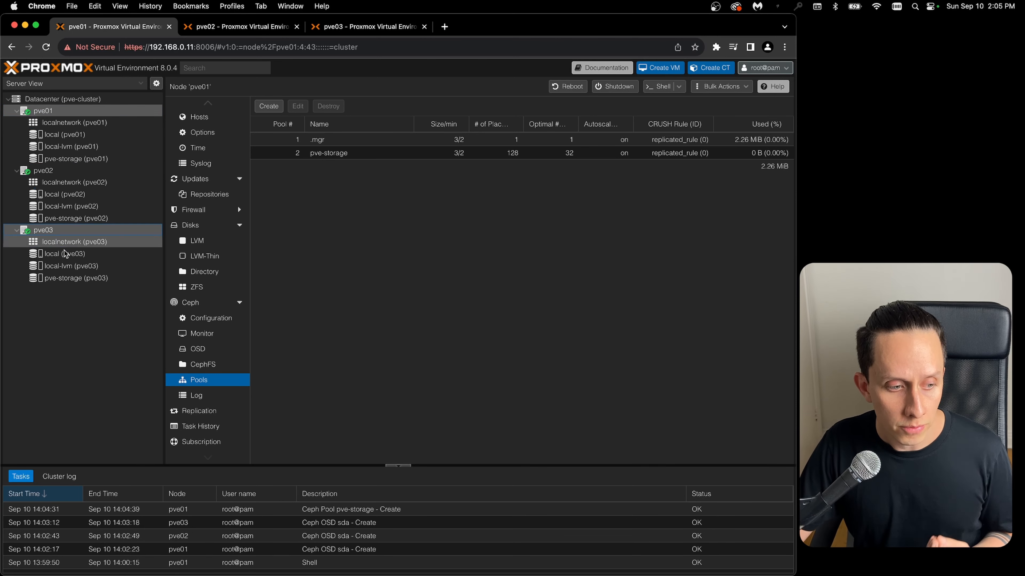
{"action": "left_click", "coordinate": [61, 281]}
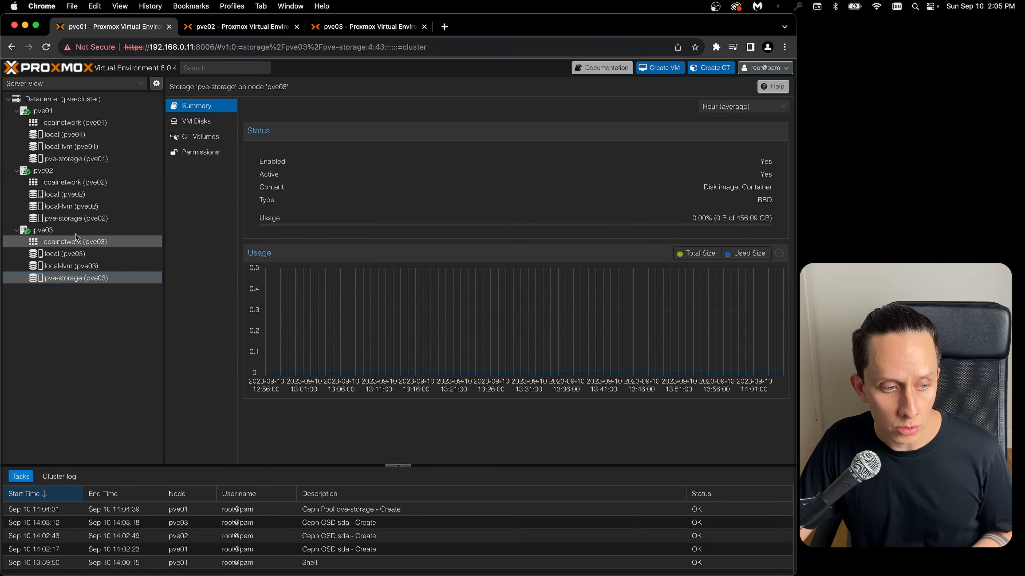
{"action": "left_click", "coordinate": [82, 222]}
{"action": "left_click", "coordinate": [91, 161]}
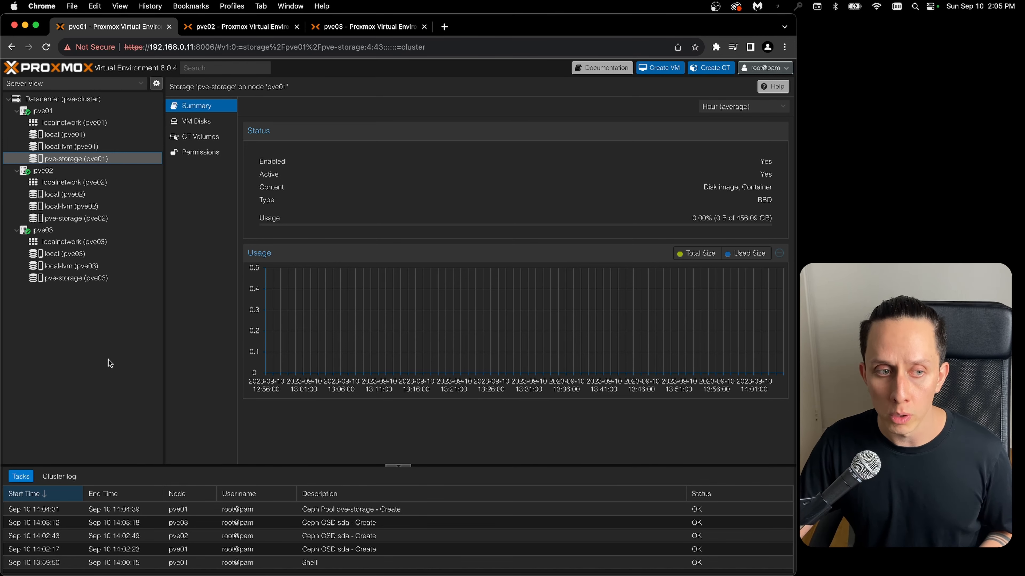
- Review the Ceph monitors on pve01 and create an additional monitor on host pve02
{"action": "left_click", "coordinate": [57, 99]}
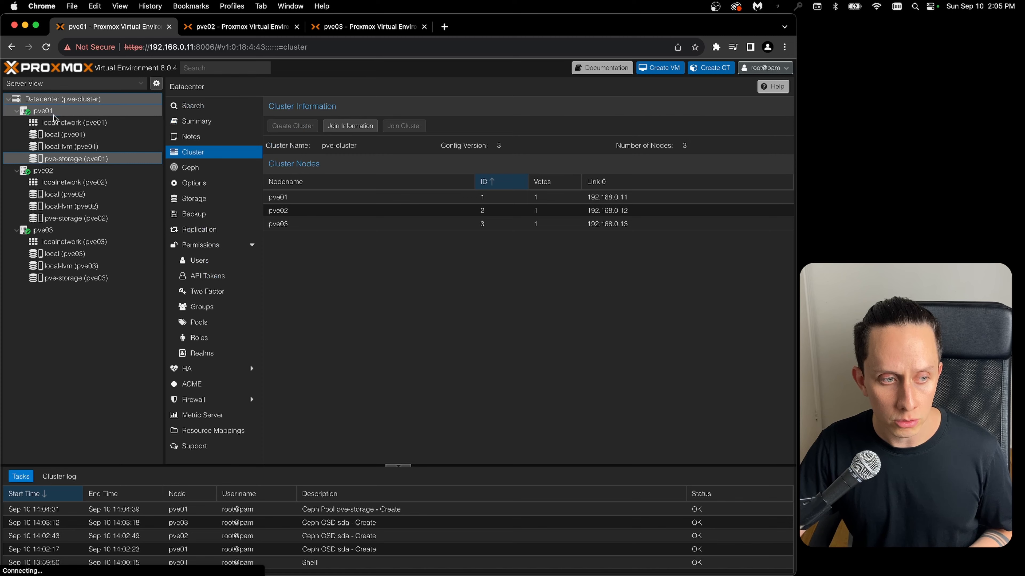
{"action": "left_click", "coordinate": [54, 113]}
{"action": "scroll", "coordinate": [220, 319], "scroll_direction": "down", "scroll_amount": 3}
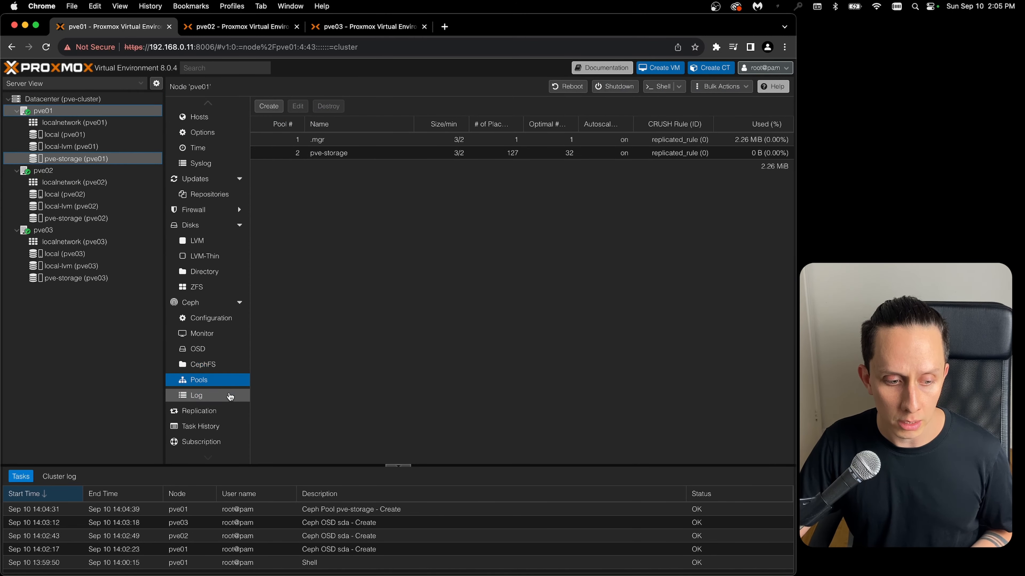
{"action": "left_click", "coordinate": [204, 337]}
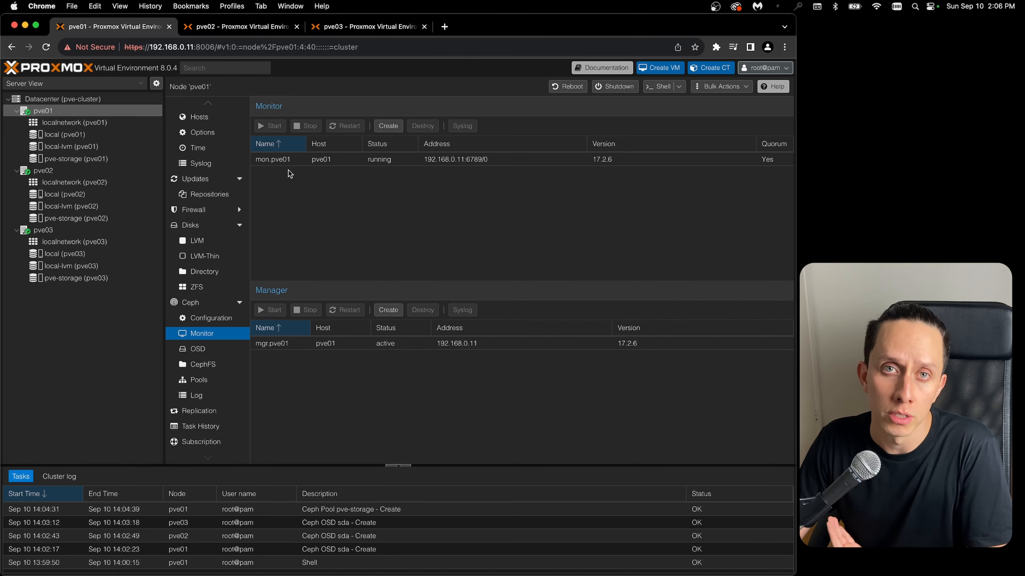
{"action": "left_click", "coordinate": [47, 174]}
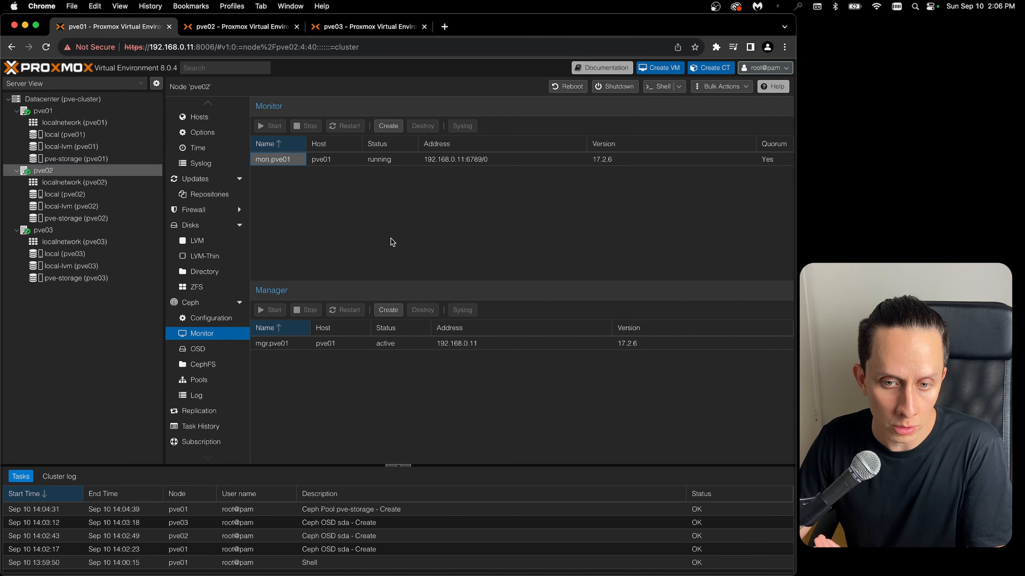
{"action": "left_click", "coordinate": [388, 126]}
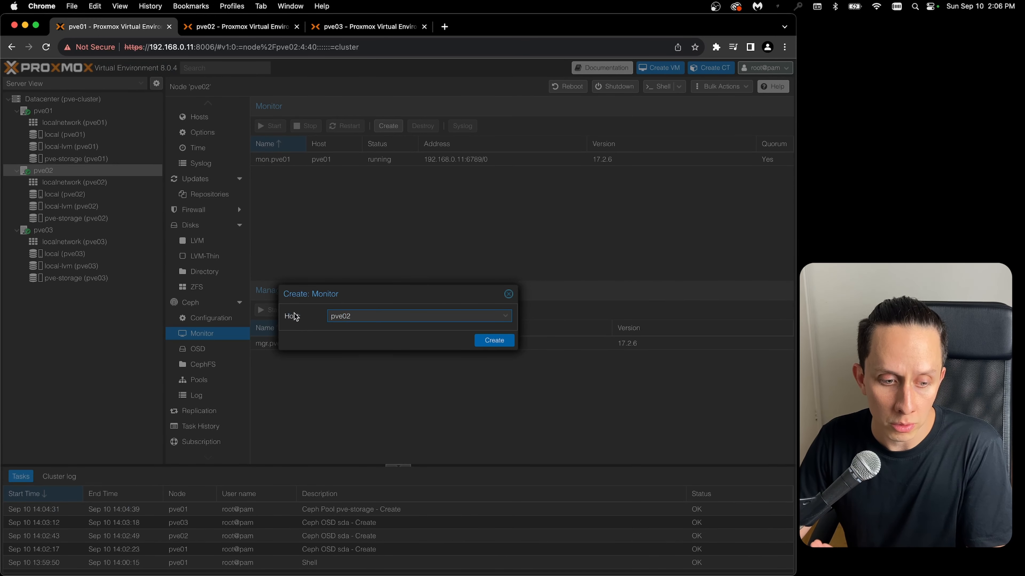
{"action": "left_click", "coordinate": [495, 341]}
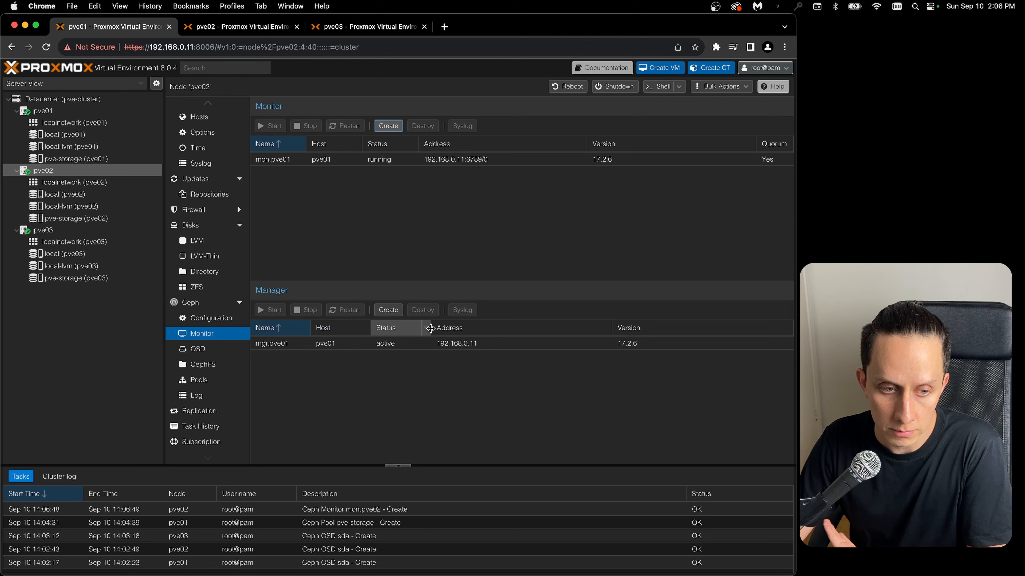
{"action": "left_click", "coordinate": [389, 218]}
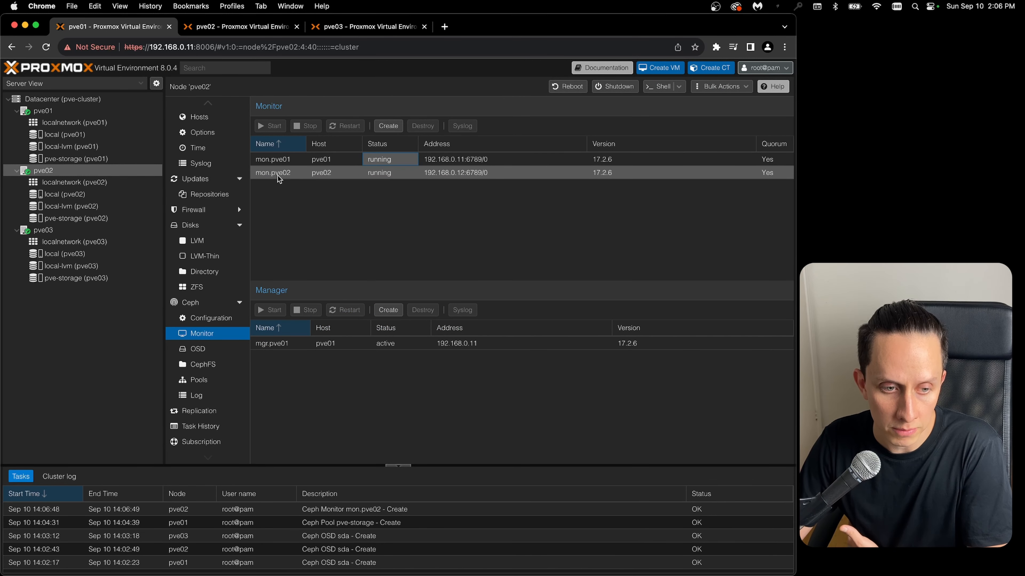
- Create a Ceph monitor on host pve03
{"action": "left_click", "coordinate": [47, 233]}
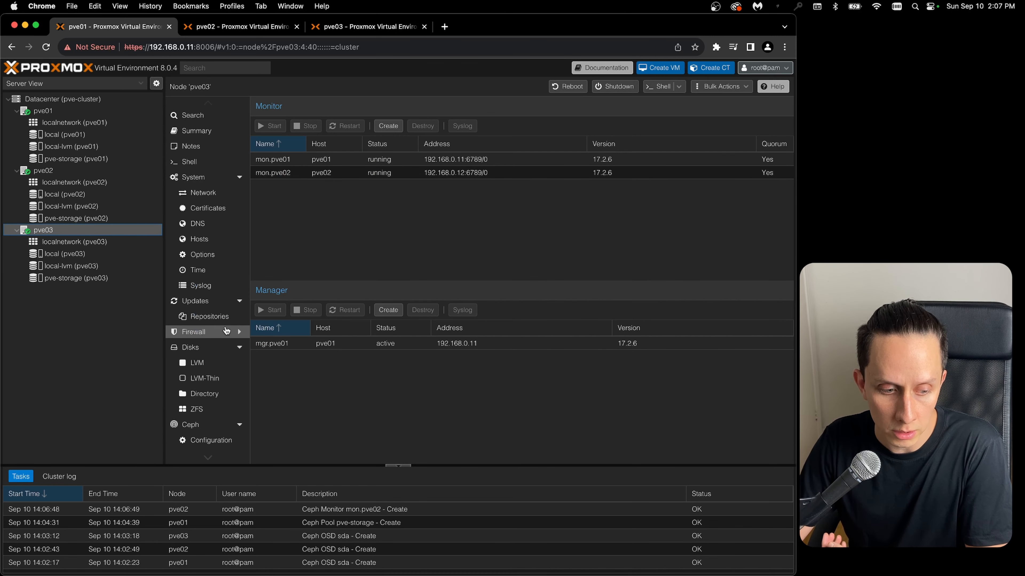
{"action": "scroll", "coordinate": [227, 331], "scroll_direction": "down", "scroll_amount": 3}
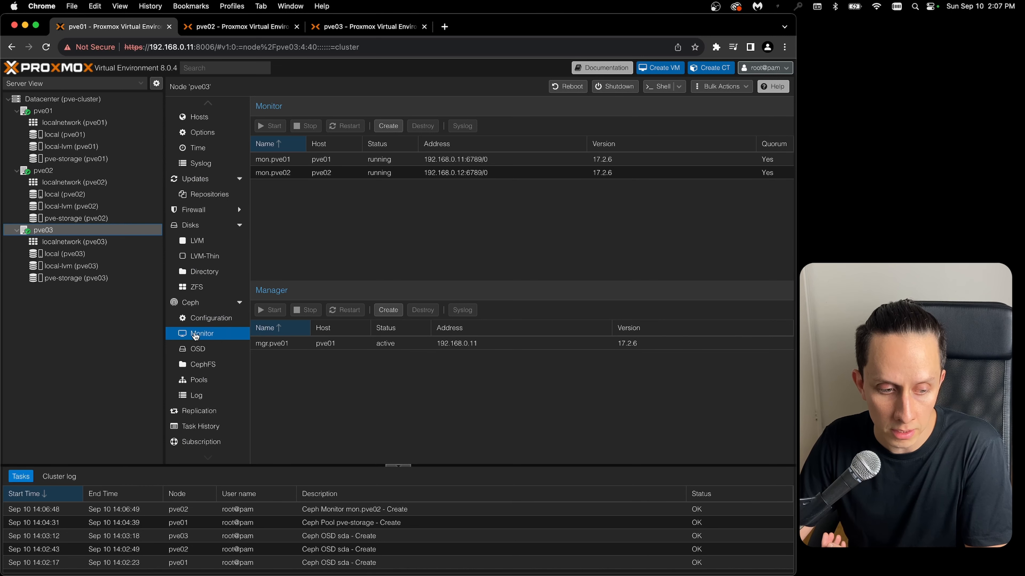
{"action": "left_click", "coordinate": [389, 126]}
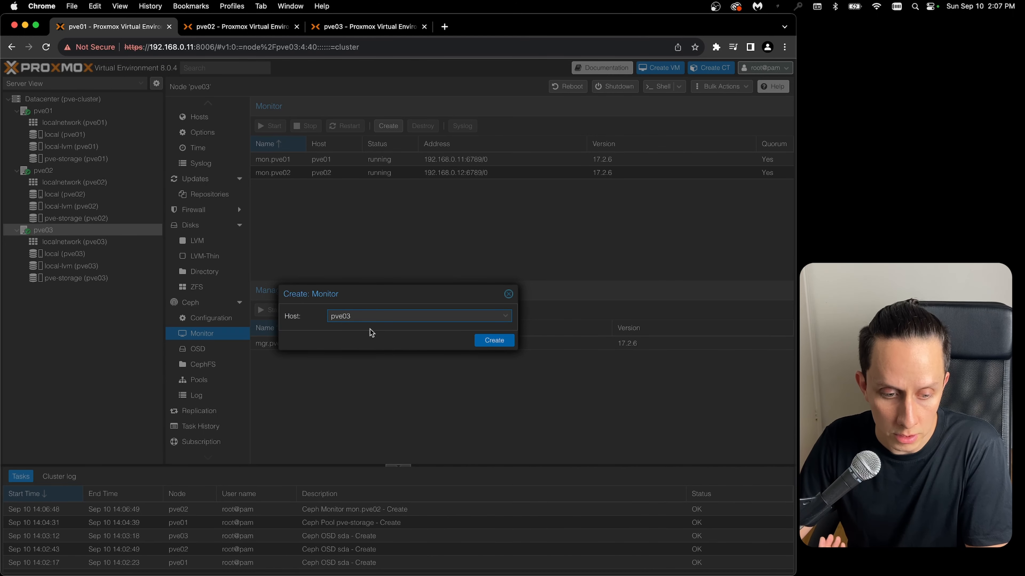
{"action": "left_click", "coordinate": [500, 342]}
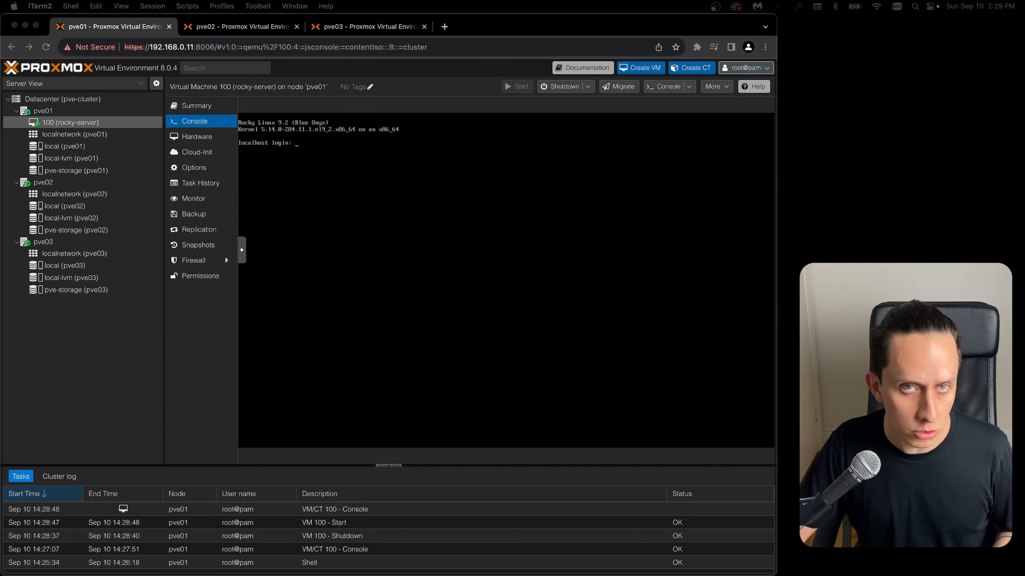
- Move the iTerm2 terminal window beside the browser and log in to the rocky-server VM console as root with the account password
{"action": "left_click_drag", "start_coordinate": [0, 230], "coordinate": [878, 32]}
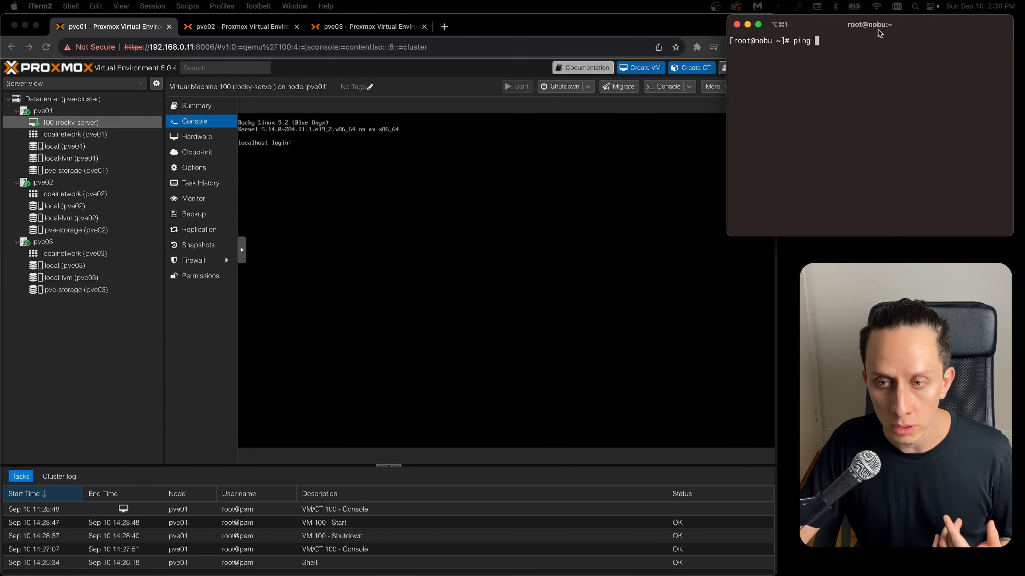
{"action": "left_click", "coordinate": [345, 212]}
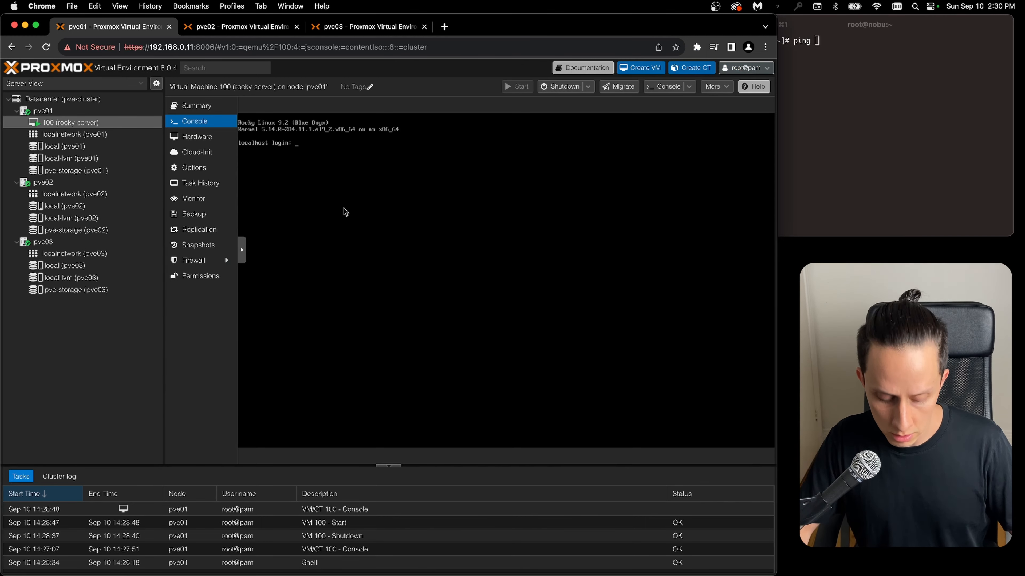
{"action": "type", "text": "root"}
{"action": "key", "text": "Return"}
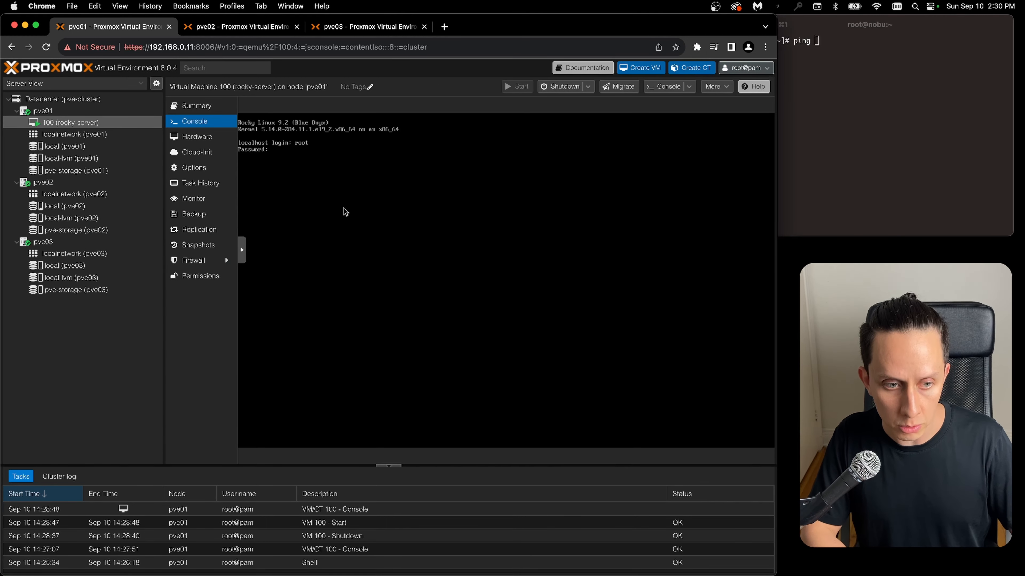
- Show the rocky-server VM's network configuration with nmcli and ping 192.168.0.219 from the iTerm2 terminal
{"action": "type", "text": "nmcli"}
{"action": "key", "text": "Return"}
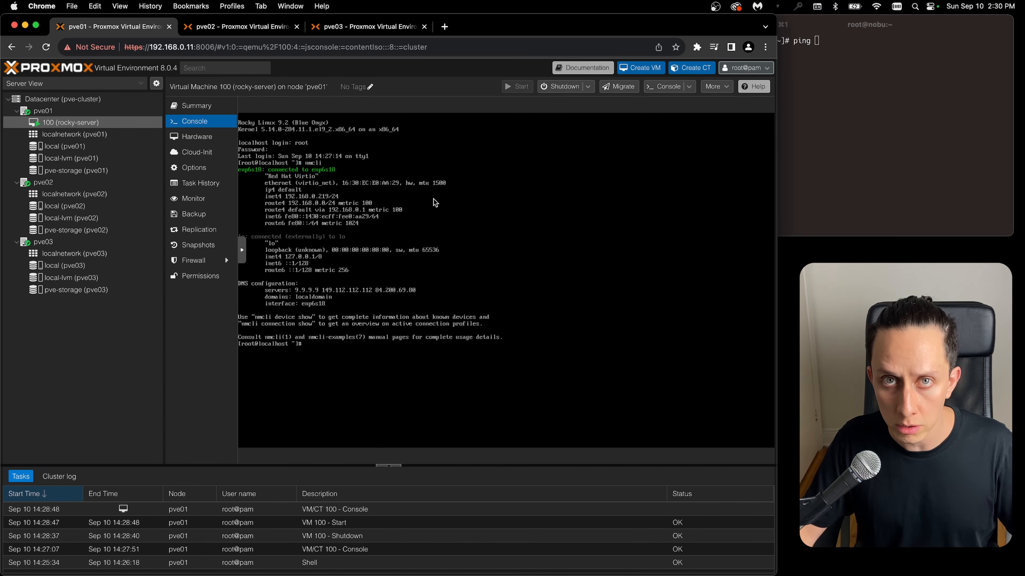
{"action": "left_click", "coordinate": [838, 152]}
{"action": "type", "text": "ping 192.168.0.219"}
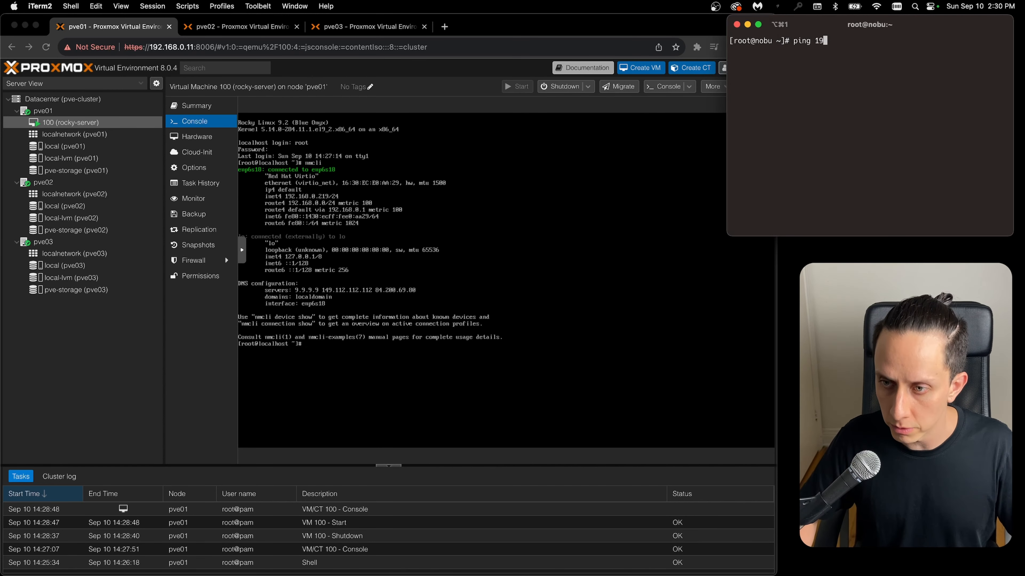
{"action": "key", "text": "Return"}
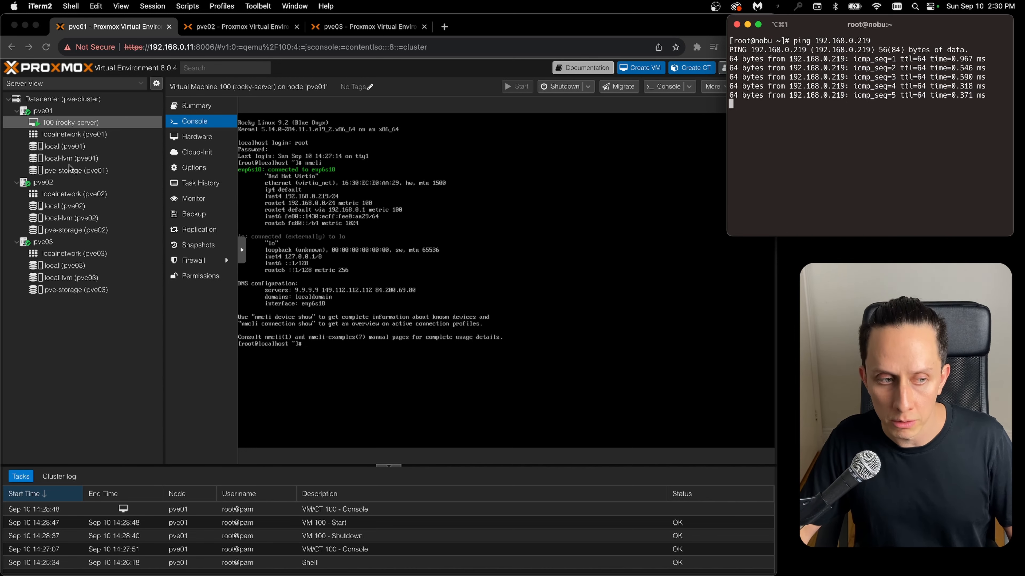
- Migrate the running rocky-server VM 100 from pve01 to target node pve02
{"action": "left_click", "coordinate": [68, 126]}
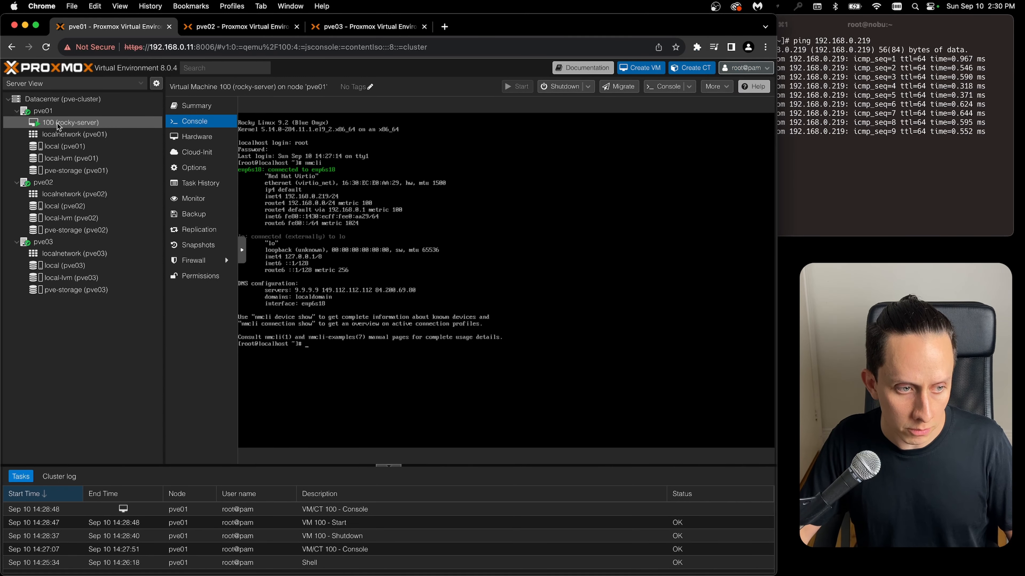
{"action": "right_click", "coordinate": [39, 125]}
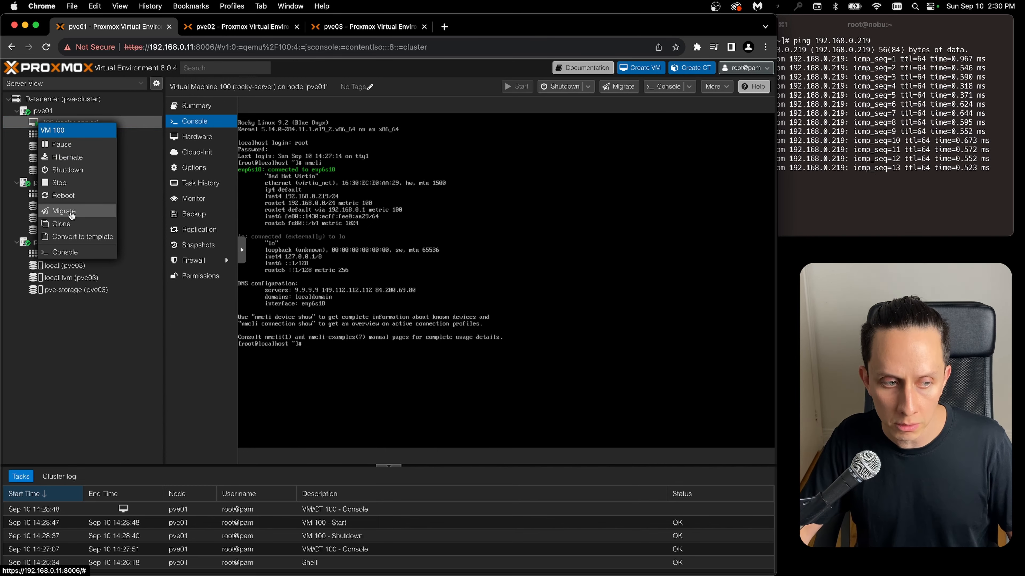
{"action": "left_click", "coordinate": [64, 211]}
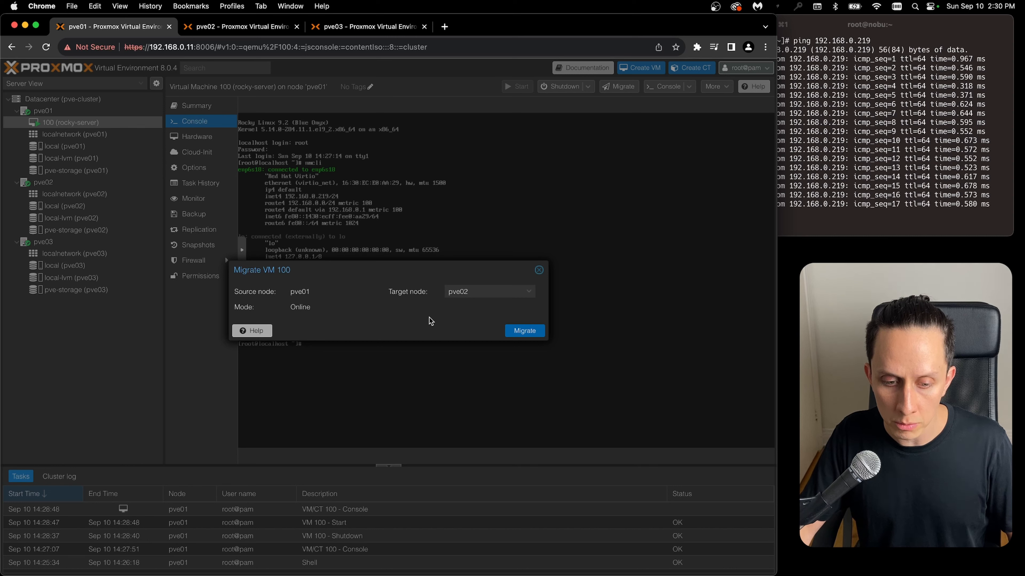
{"action": "left_click", "coordinate": [529, 334]}
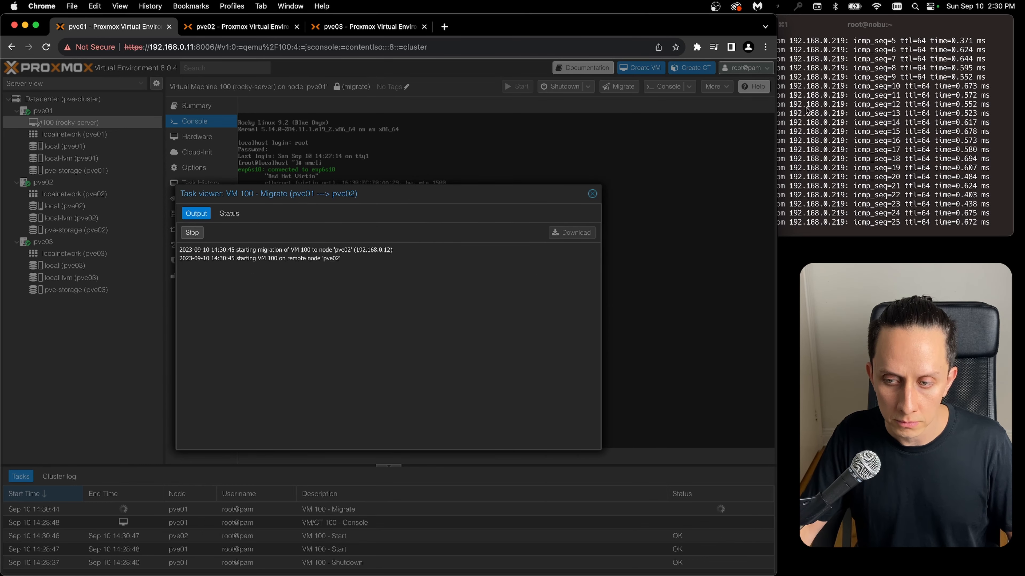
- Examine the ping response times in the iTerm2 terminal during the migration and close the browser's migration task viewer
{"action": "left_click_drag", "start_coordinate": [831, 29], "coordinate": [694, 33]}
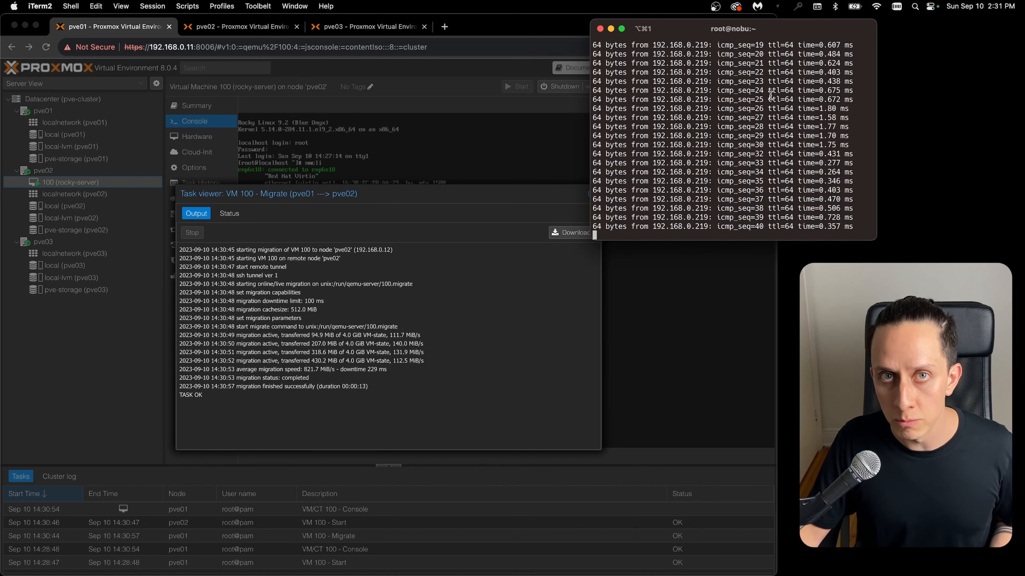
{"action": "scroll", "coordinate": [803, 105], "scroll_direction": "up", "scroll_amount": 2}
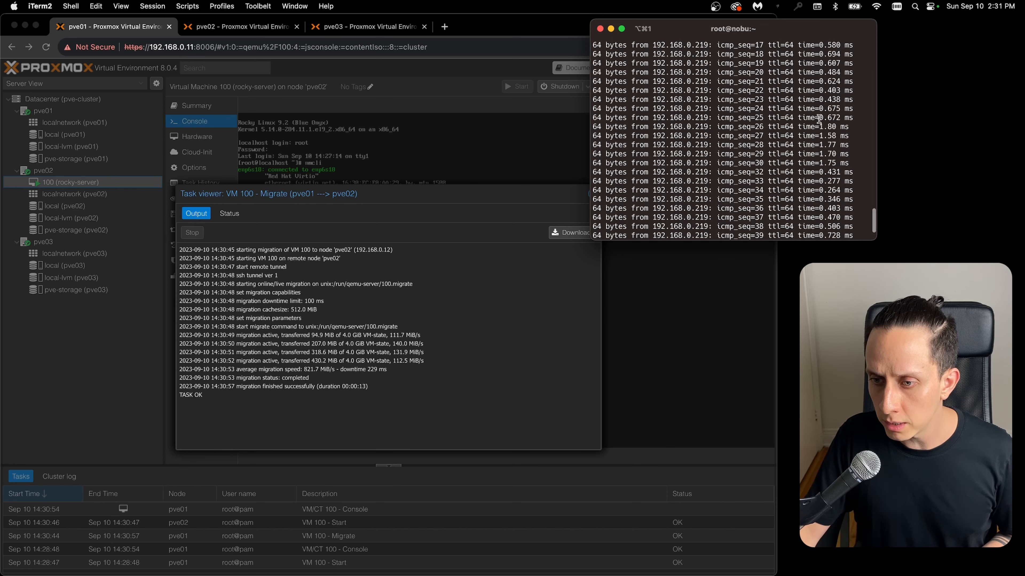
{"action": "left_click_drag", "start_coordinate": [820, 126], "coordinate": [848, 162]}
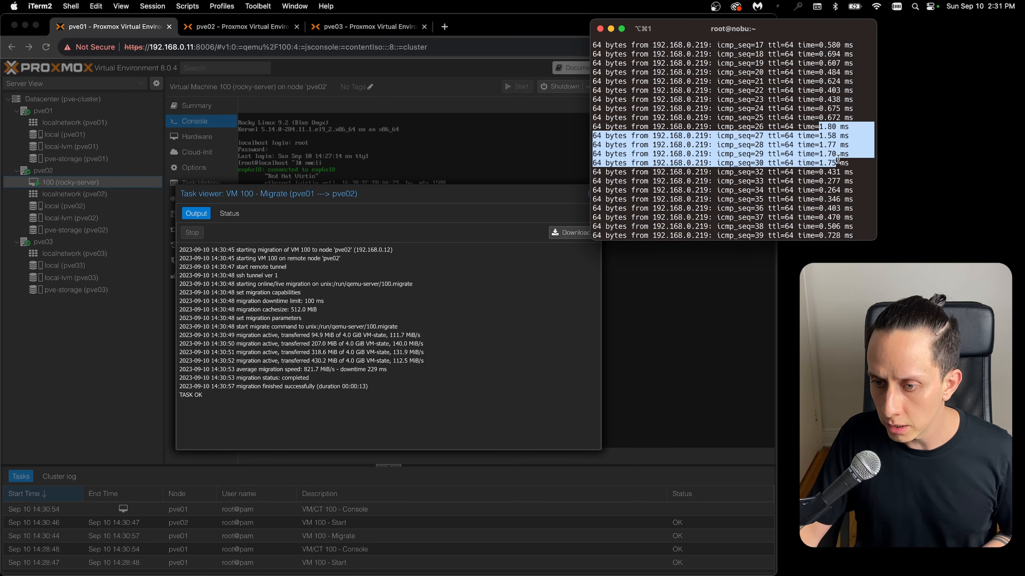
{"action": "left_click", "coordinate": [490, 213]}
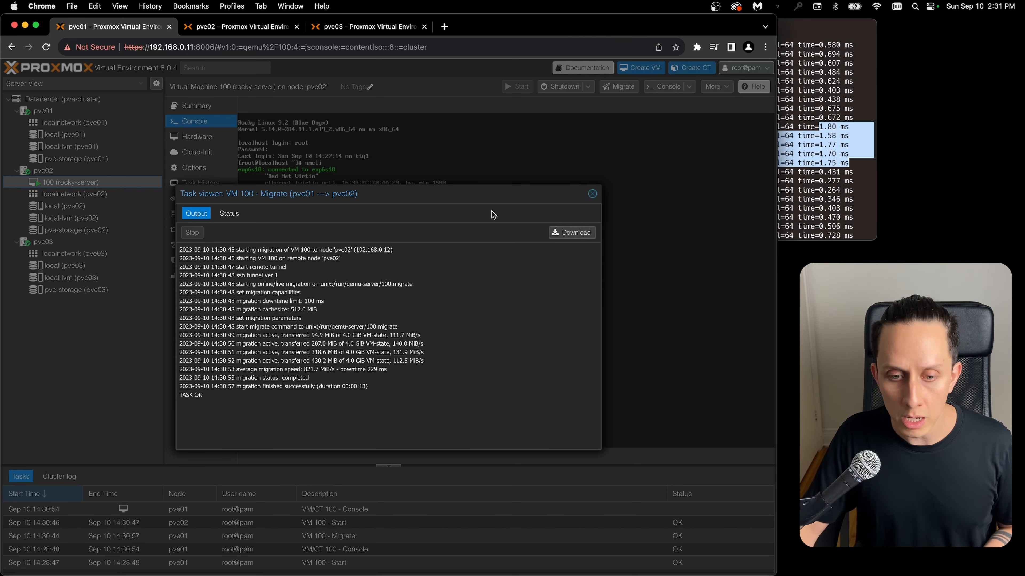
{"action": "left_click", "coordinate": [592, 194]}
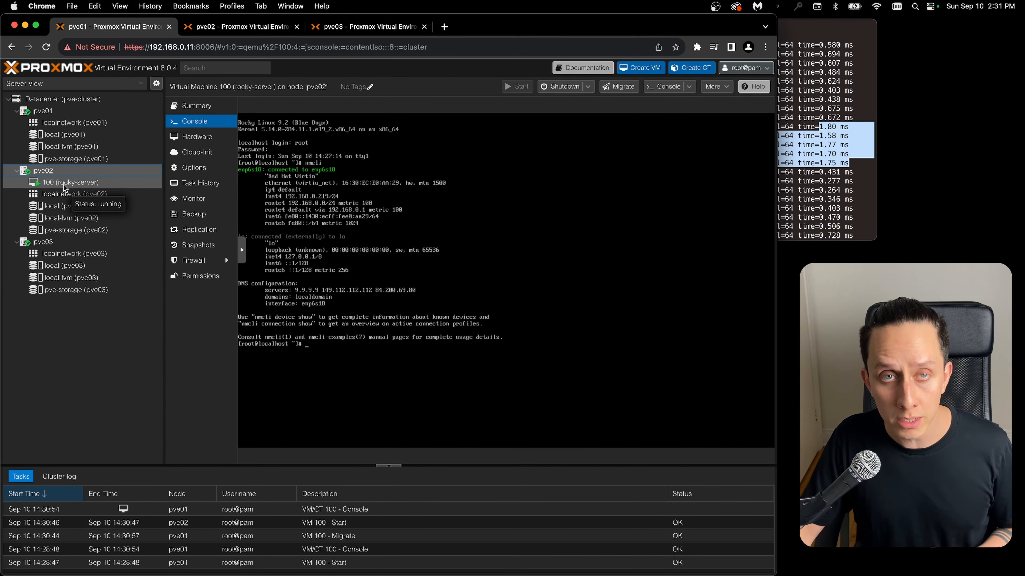
- Open the migrated rocky-server VM's console under pve02 and check how long it has been running with uptime
{"action": "left_click", "coordinate": [63, 195]}
{"action": "left_click", "coordinate": [66, 183]}
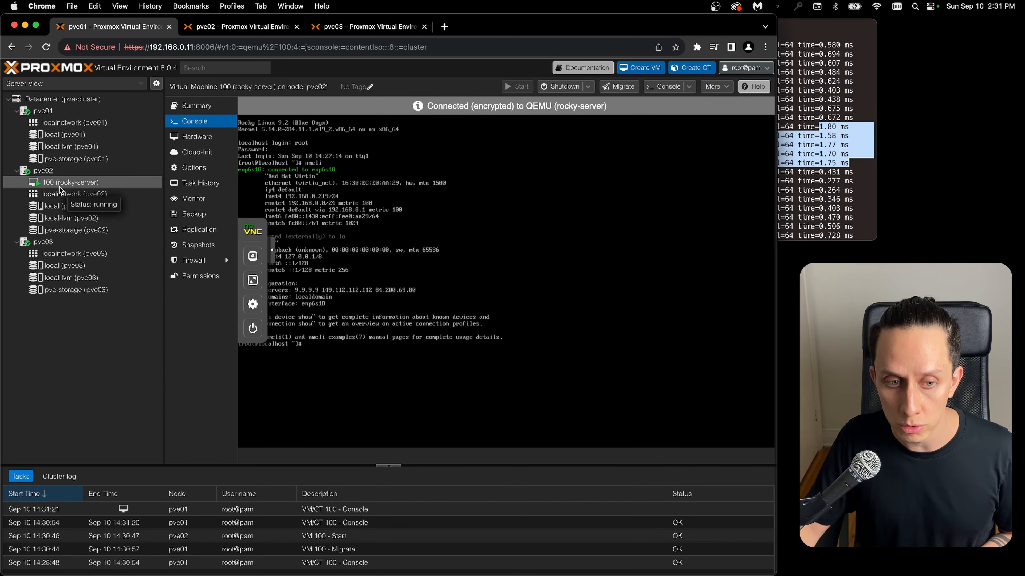
{"action": "key", "text": "Return"}
{"action": "key", "text": "Return"}
{"action": "key", "text": "Return"}
{"action": "key", "text": "Return"}
{"action": "key", "text": "Return"}
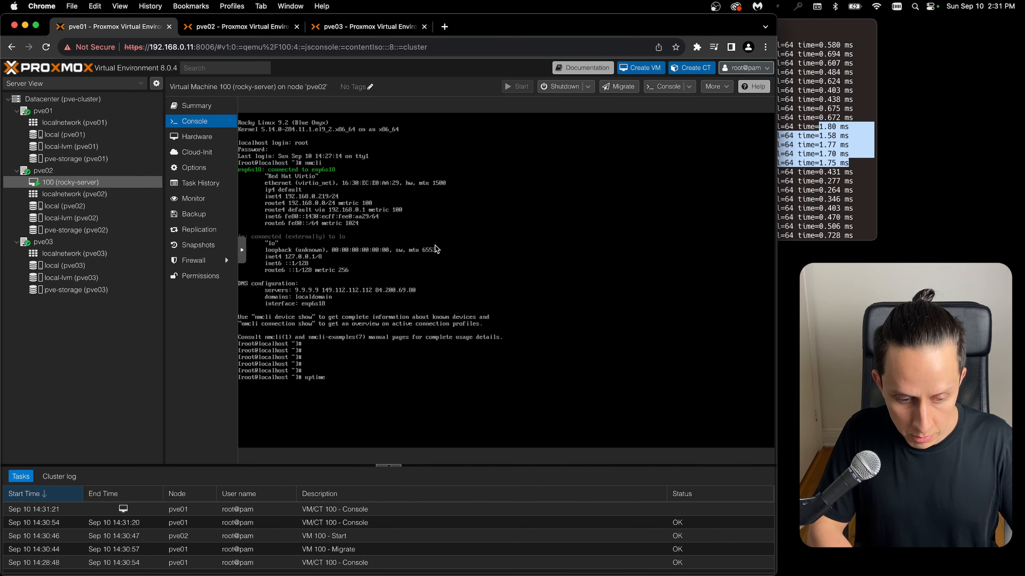
{"action": "key", "text": "Return"}
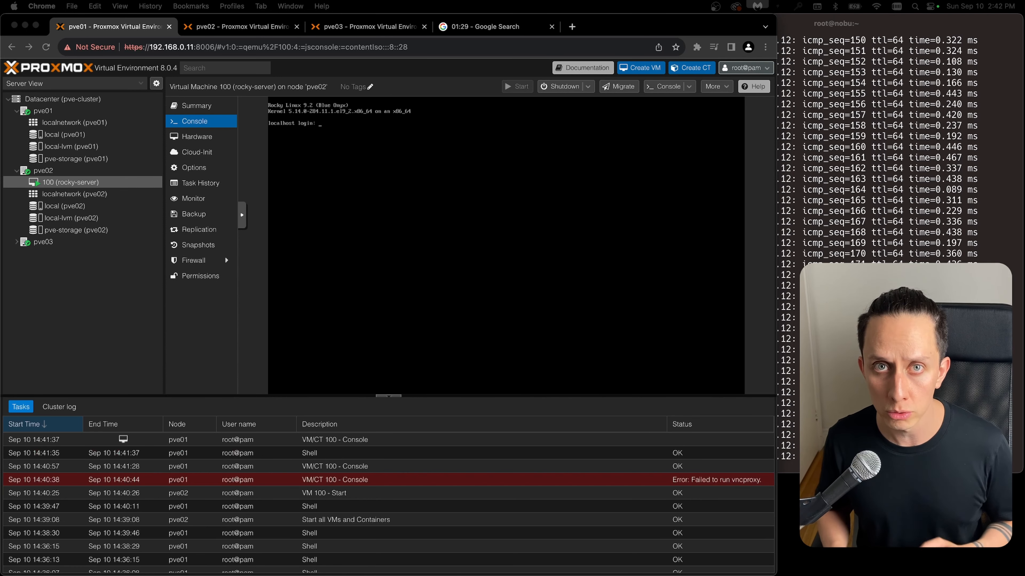
- Add VM 100 as a datacenter HA resource with Max. Restart 1, Max. Relocate 1 and request state started
{"action": "left_click", "coordinate": [48, 99]}
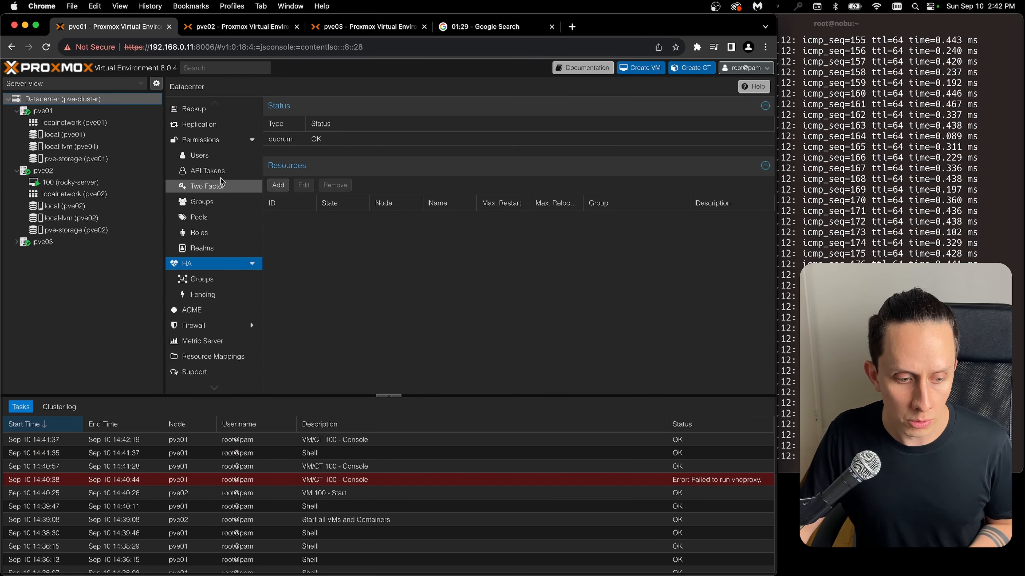
{"action": "scroll", "coordinate": [189, 267], "scroll_direction": "up", "scroll_amount": 2}
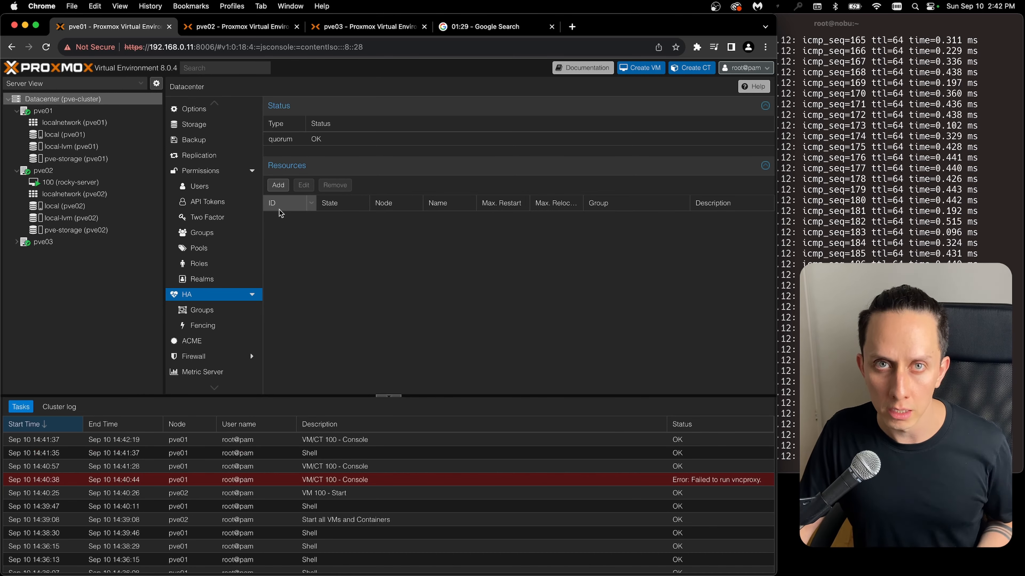
{"action": "left_click", "coordinate": [280, 189]}
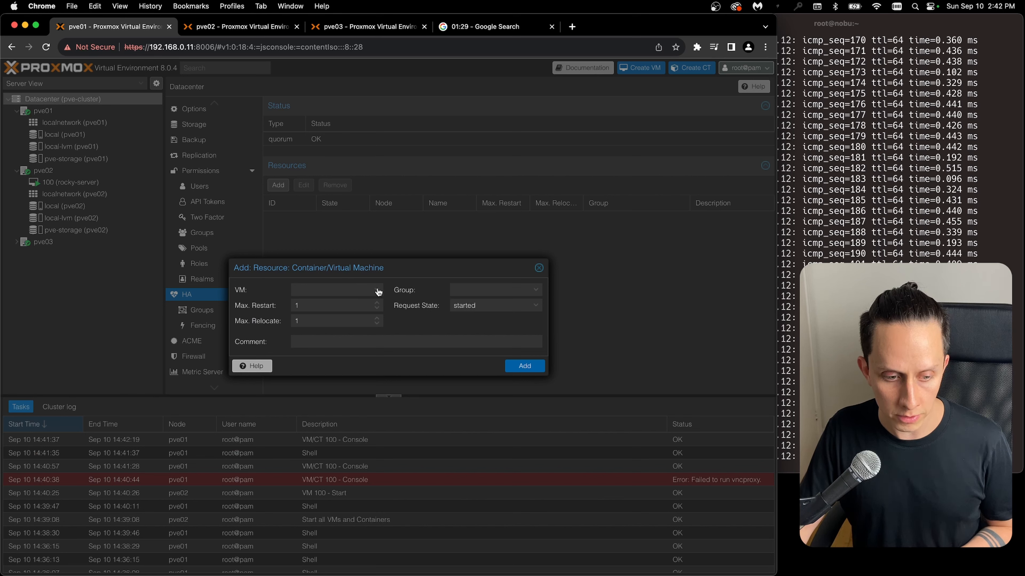
{"action": "left_click", "coordinate": [377, 290]}
{"action": "left_click", "coordinate": [365, 321]}
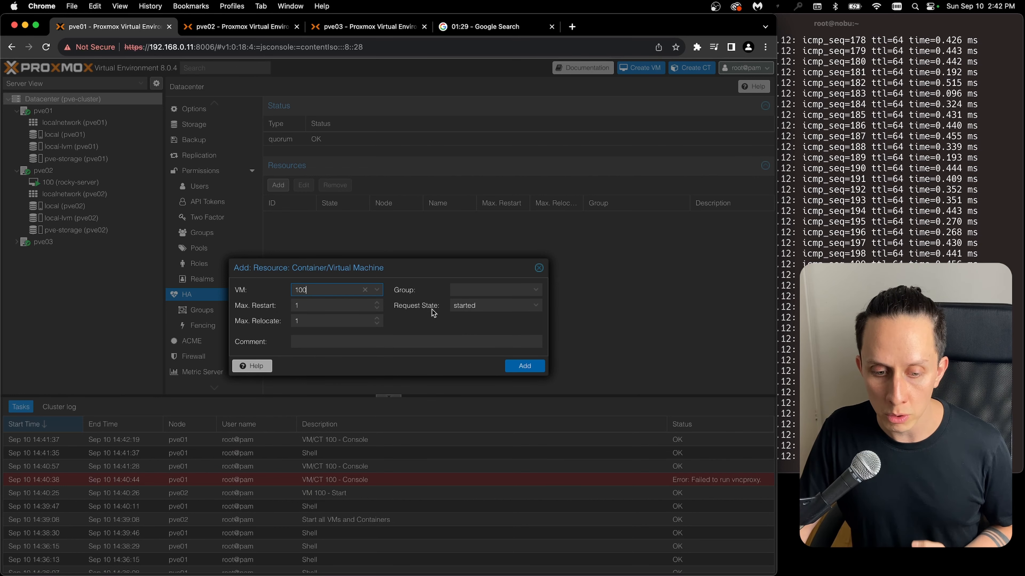
{"action": "left_click", "coordinate": [524, 366]}
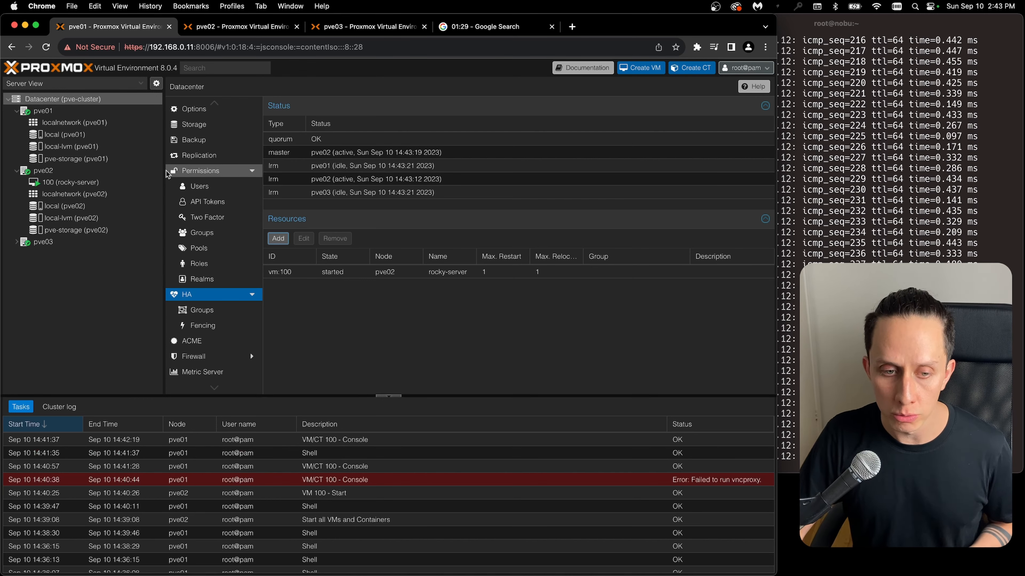
- Open the rocky-server VM's console under pve02 and start pinging 192.168.0.219 from the iTerm2 terminal
{"action": "left_click", "coordinate": [61, 173]}
{"action": "left_click", "coordinate": [69, 182]}
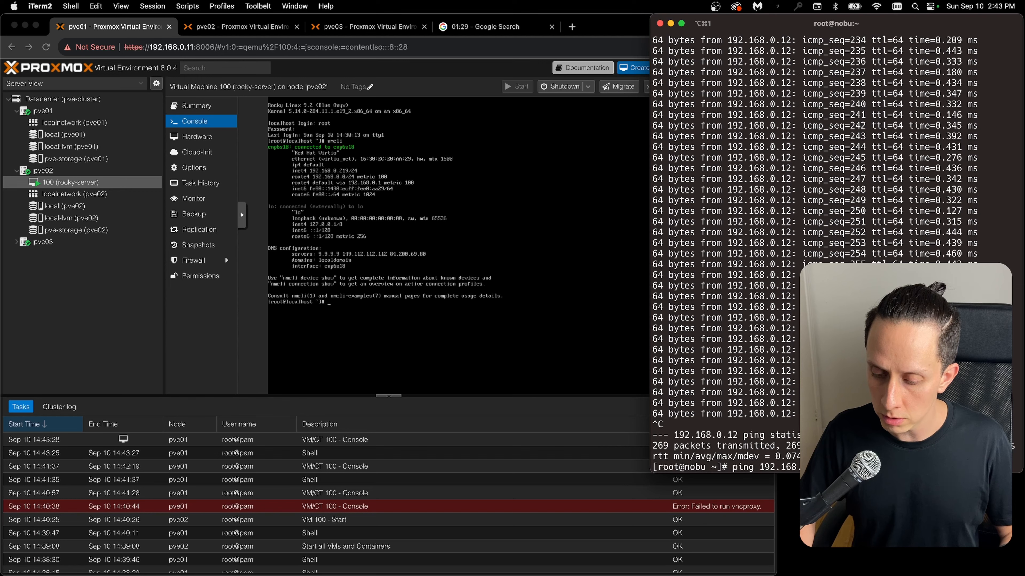
{"action": "key", "text": "Return"}
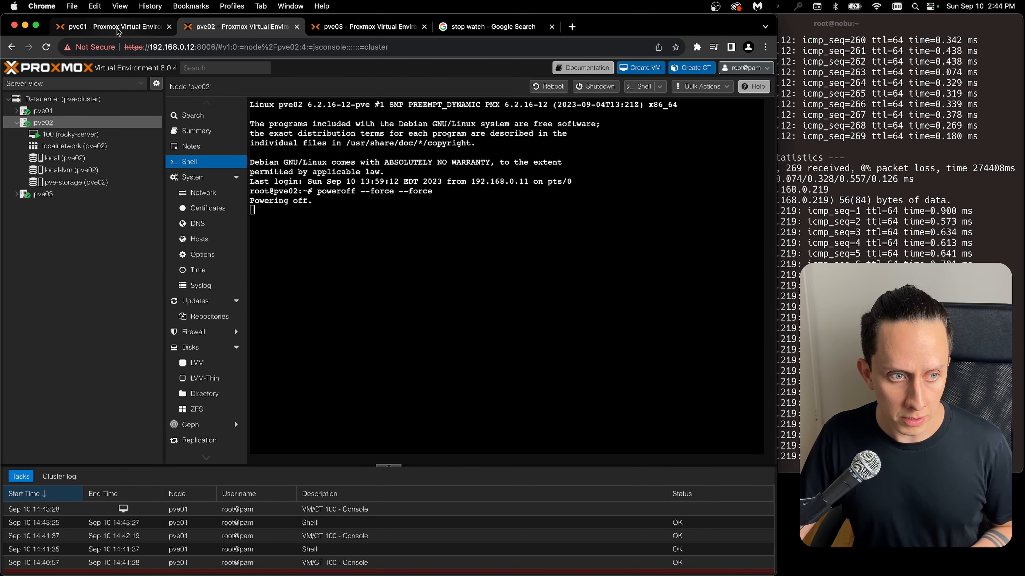
- Simulate a node failure by running poweroff --force --force in the pve02 shell
{"action": "left_click", "coordinate": [118, 28]}
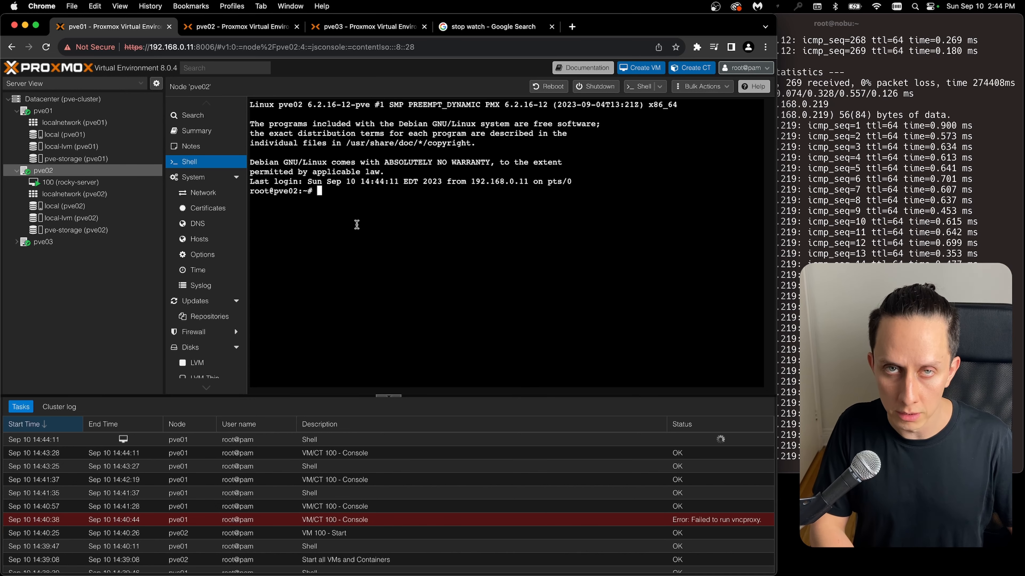
{"action": "type", "text": "pow"}
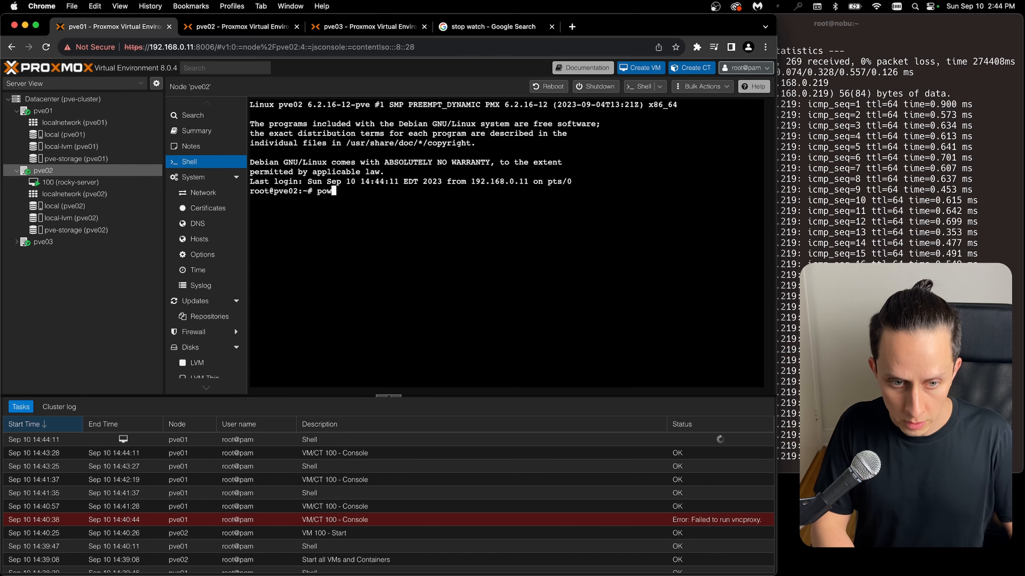
{"action": "type", "text": "eroff "}
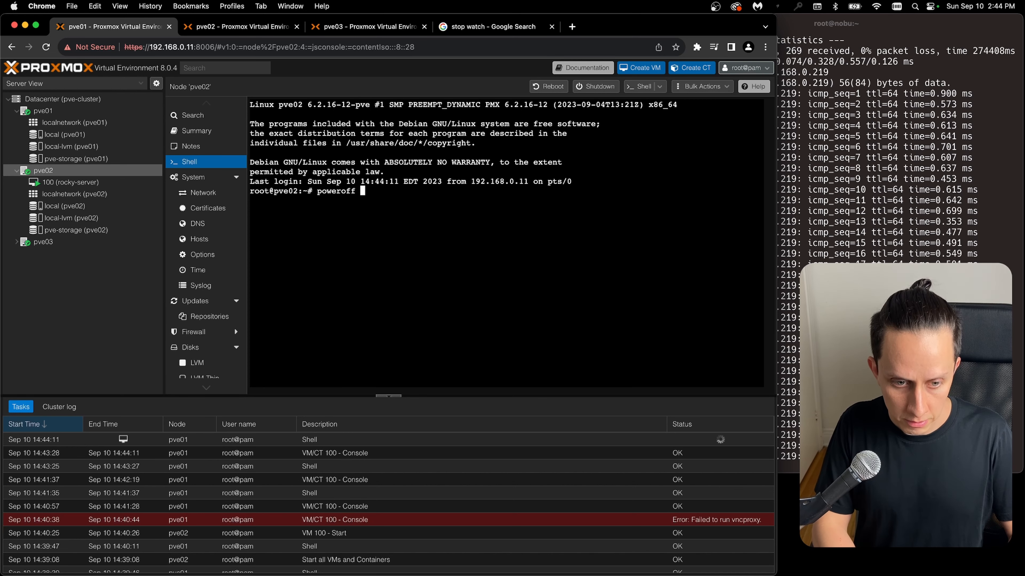
{"action": "type", "text": "--for"}
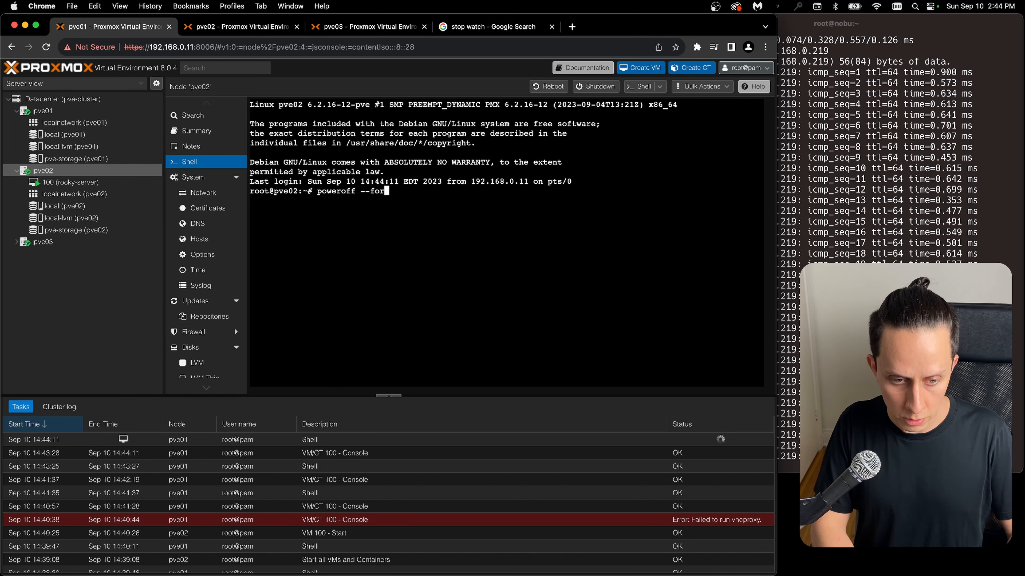
{"action": "type", "text": "ce --force"}
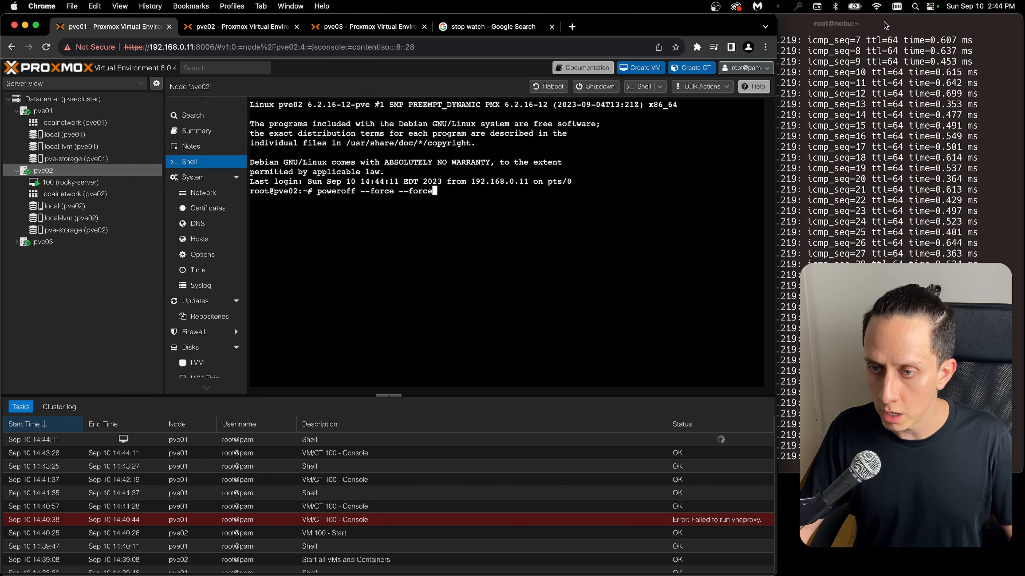
{"action": "left_click", "coordinate": [890, 71]}
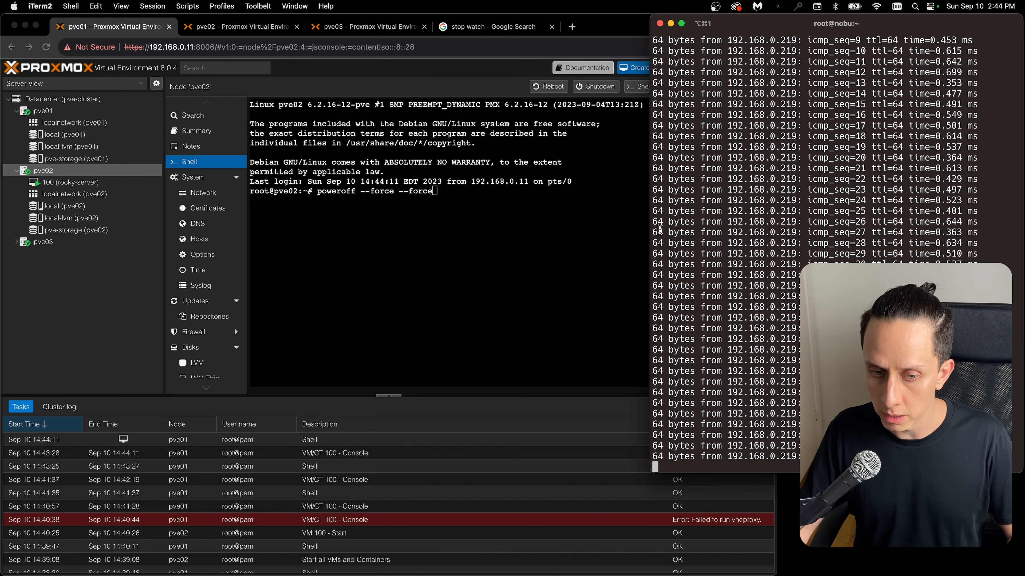
{"action": "left_click", "coordinate": [441, 211]}
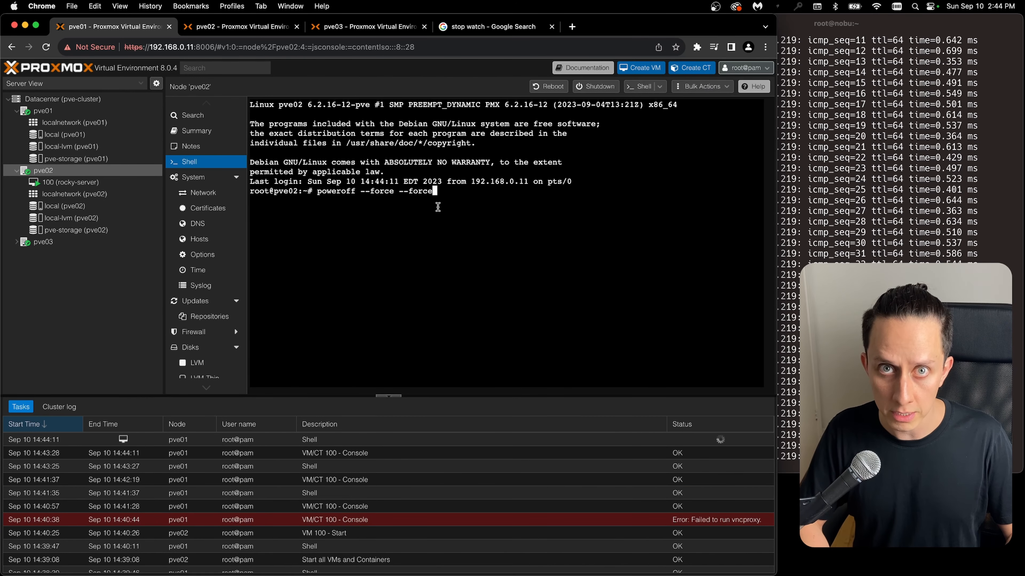
{"action": "key", "text": "Return"}
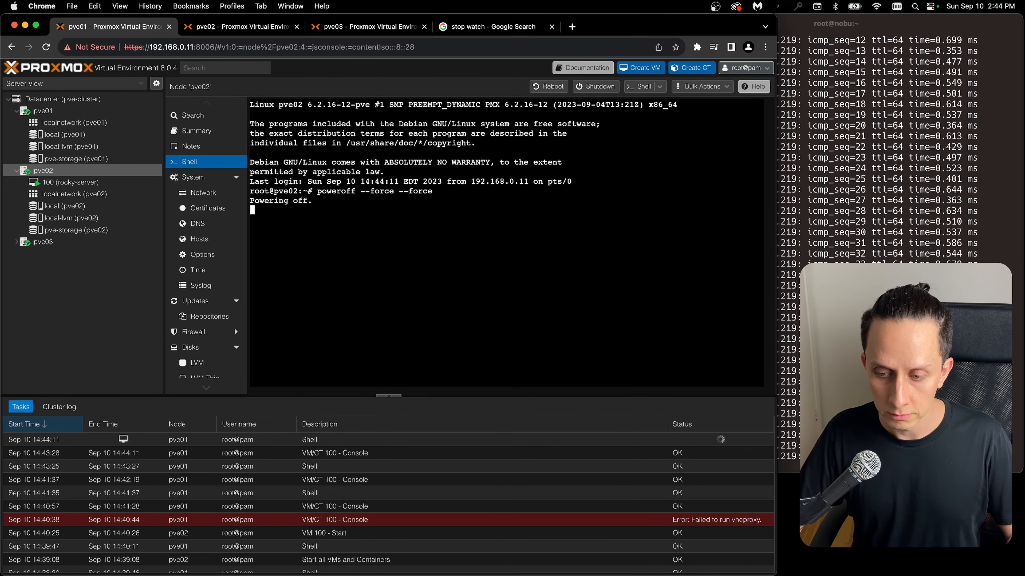
- Start the Google stopwatch to time the rocky-server VM's failover
{"action": "left_click", "coordinate": [849, 23]}
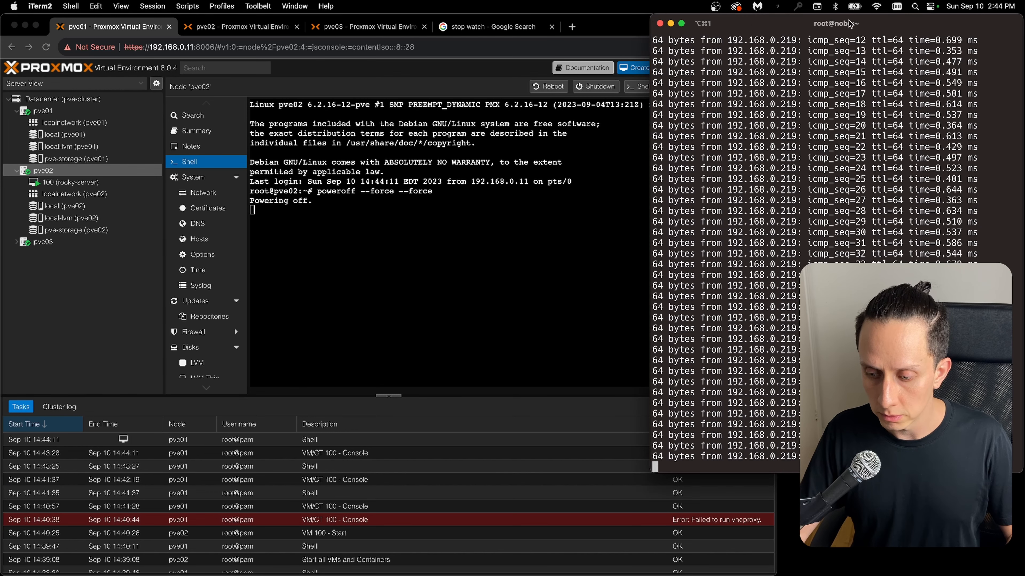
{"action": "left_click", "coordinate": [492, 27]}
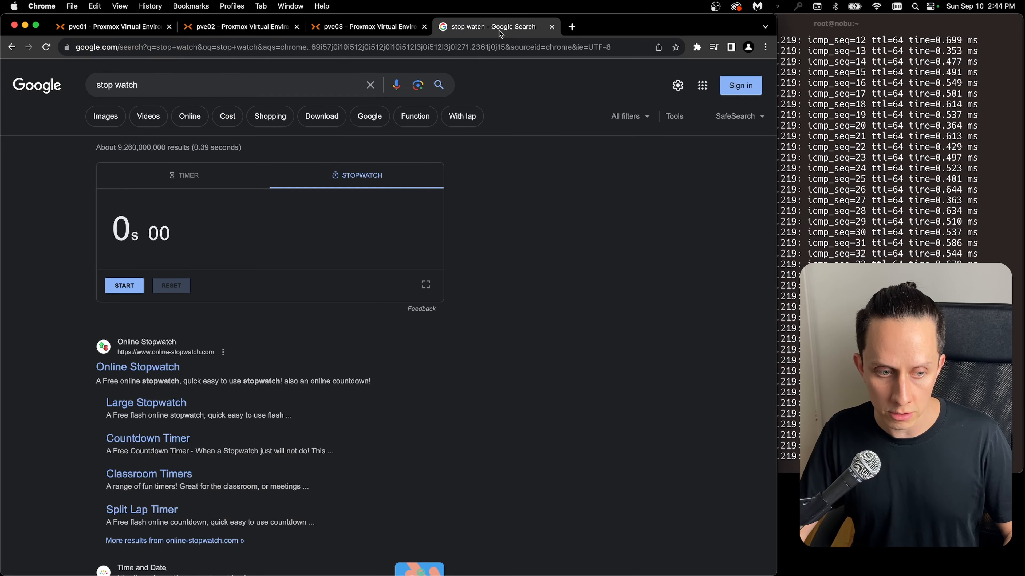
{"action": "left_click", "coordinate": [125, 288]}
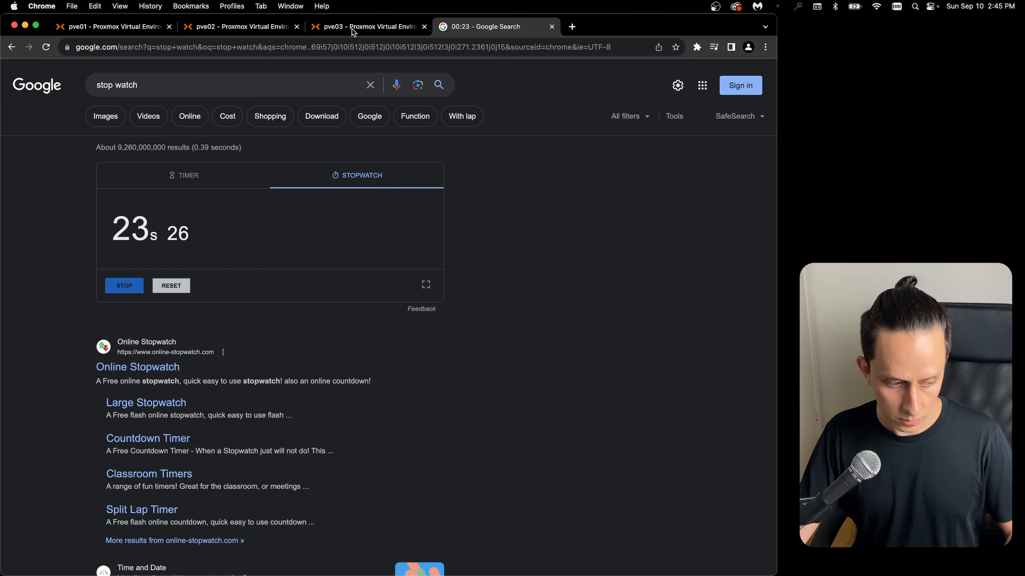
- Check node pve01 for the rocky-server VM and examine the ping output, moving the iTerm2 window aside from the browser
{"action": "key", "text": "super+Tab"}
{"action": "double_click", "coordinate": [624, 360]}
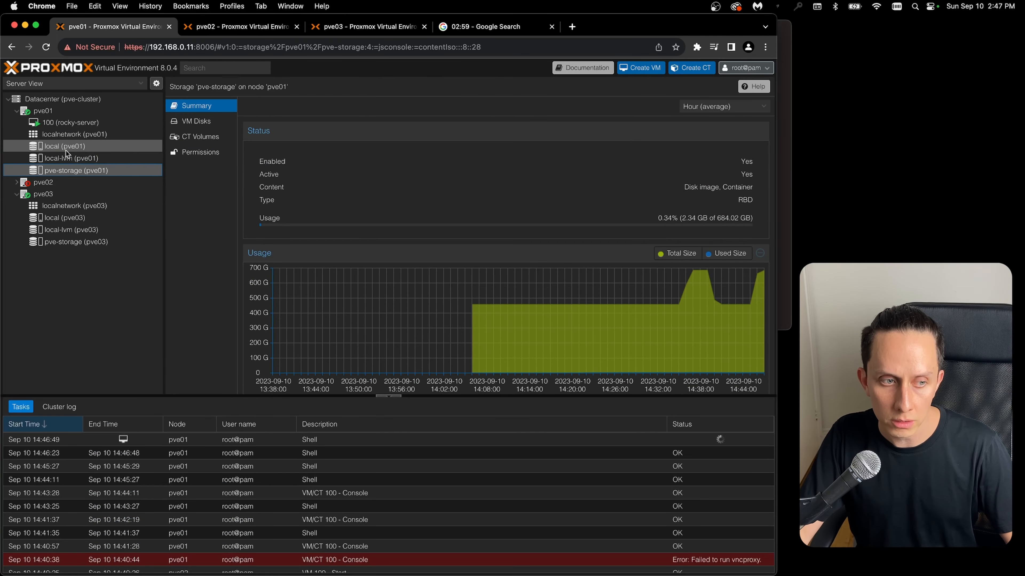
{"action": "left_click", "coordinate": [44, 110]}
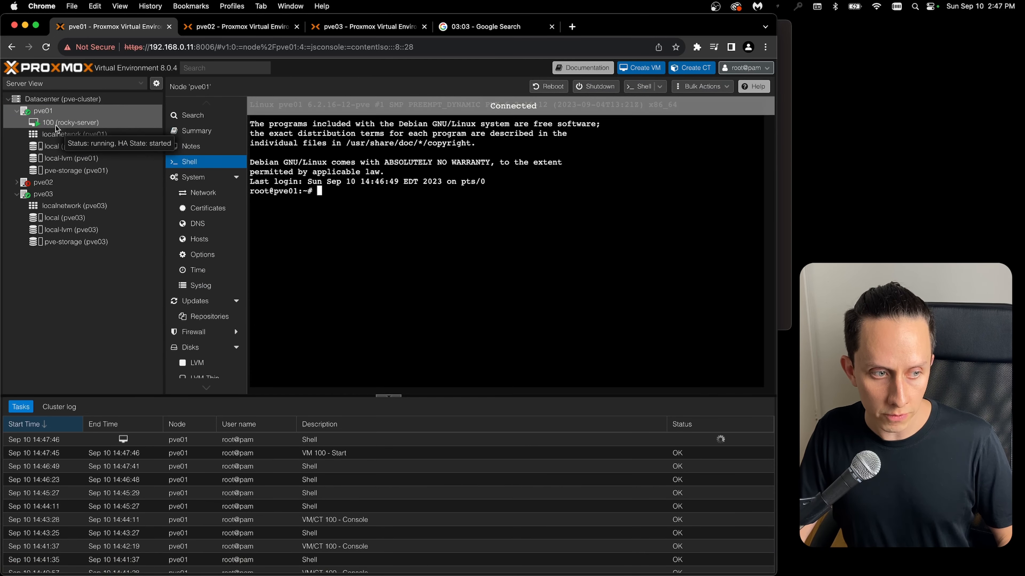
{"action": "key", "text": "ctrl+Up"}
{"action": "left_click", "coordinate": [872, 175]}
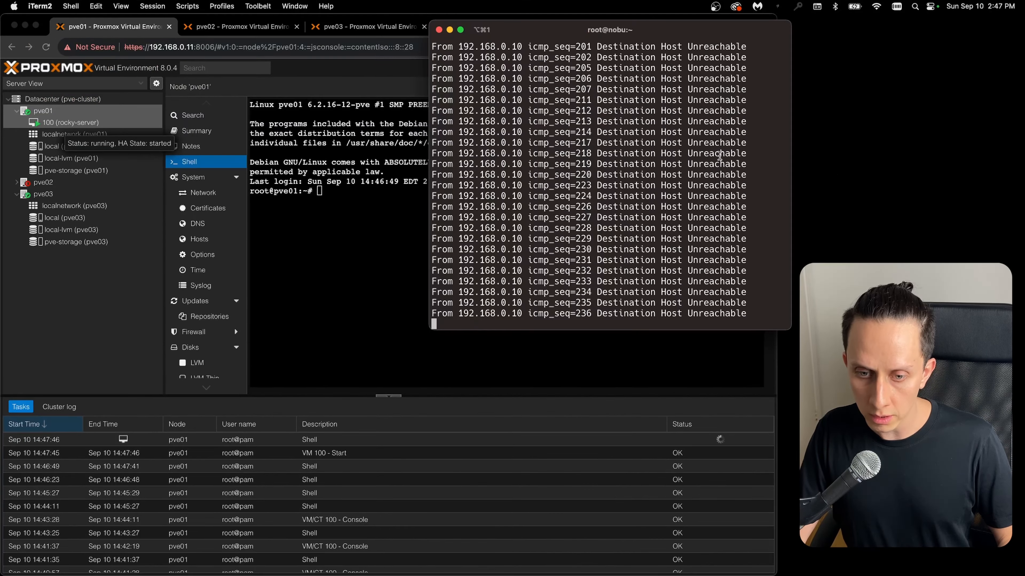
{"action": "left_click_drag", "start_coordinate": [508, 30], "coordinate": [685, 30]}
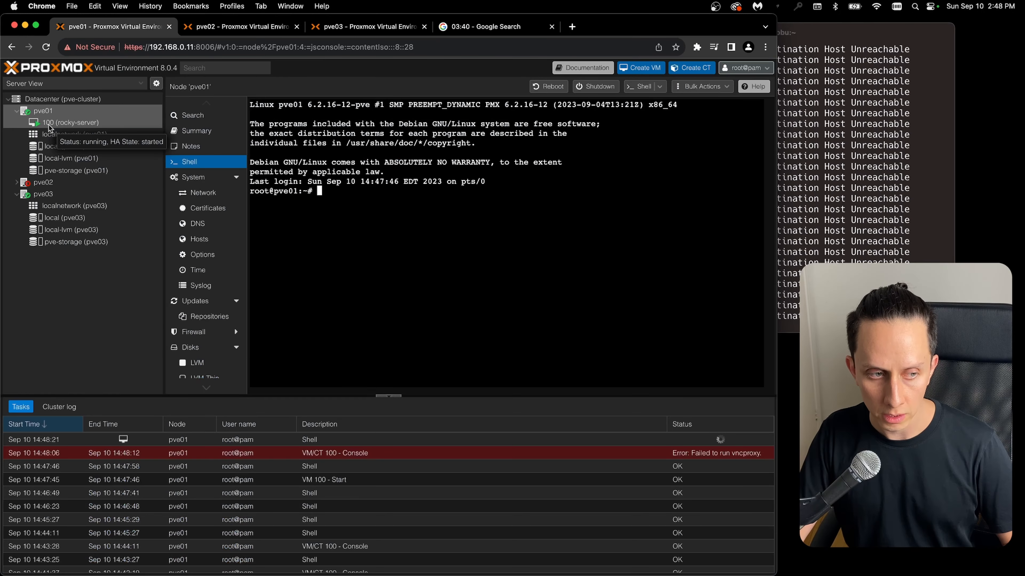
- Open the rocky-server VM's console under pve01, and stop the Google stopwatch while comparing it with the iTerm2 ping output
{"action": "left_click", "coordinate": [49, 125]}
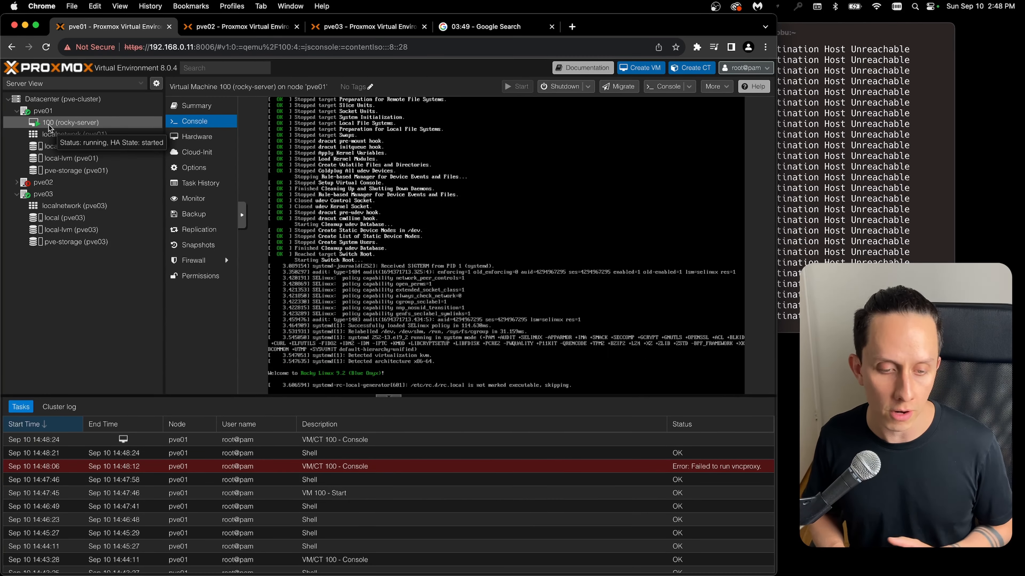
{"action": "left_click", "coordinate": [488, 26]}
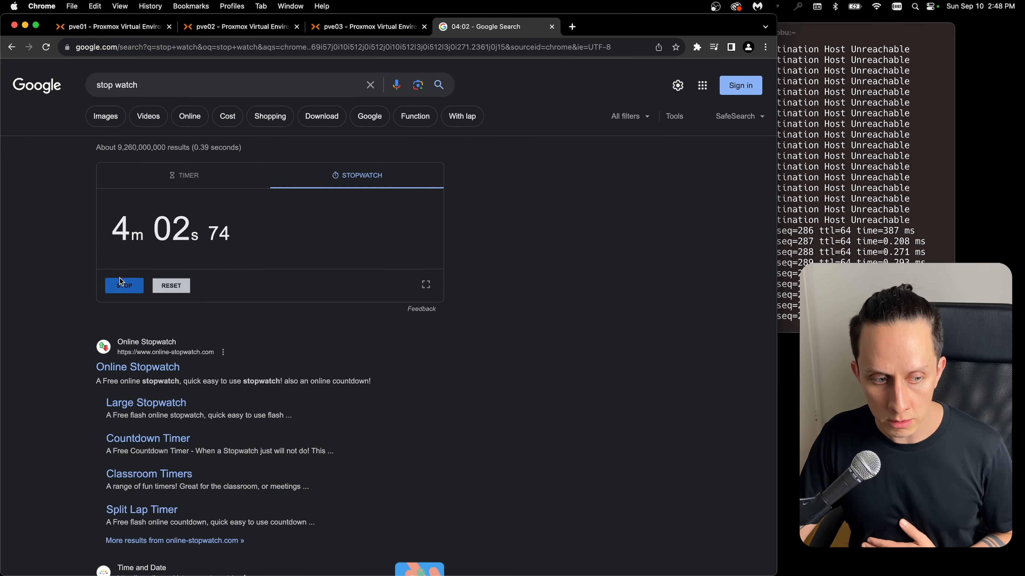
{"action": "left_click", "coordinate": [940, 248]}
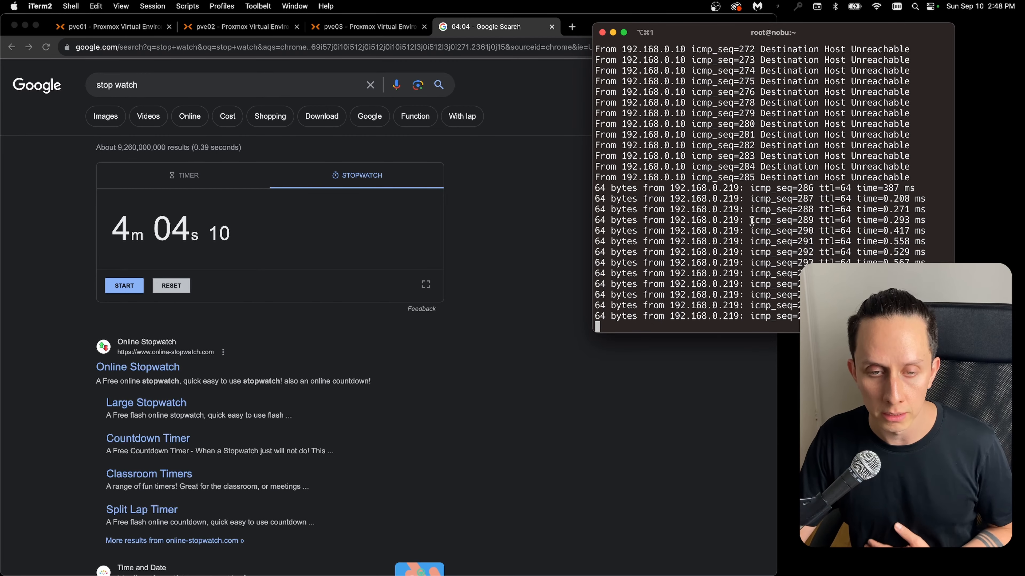